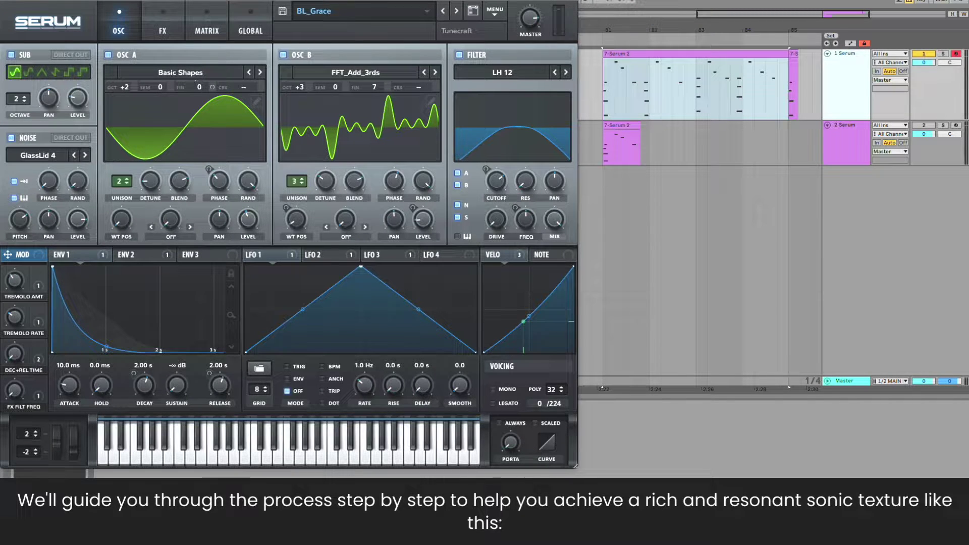
# - Play the clip with the BL_Grace preset to hear the target bell sound
pyautogui.press('space')
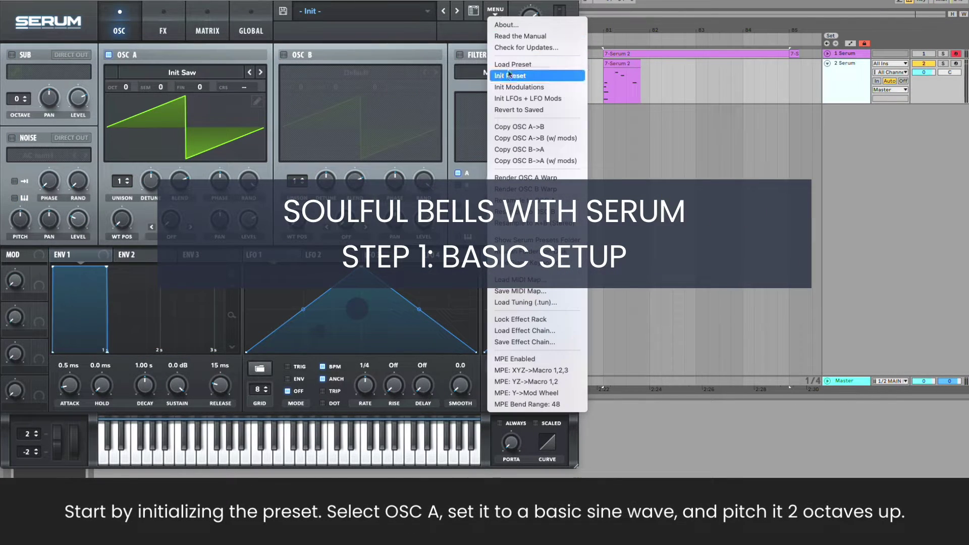
# - Initialize the preset and set oscillator A to the Basic Shapes wavetable, pitched up 2 octaves
pyautogui.click(556, 76)
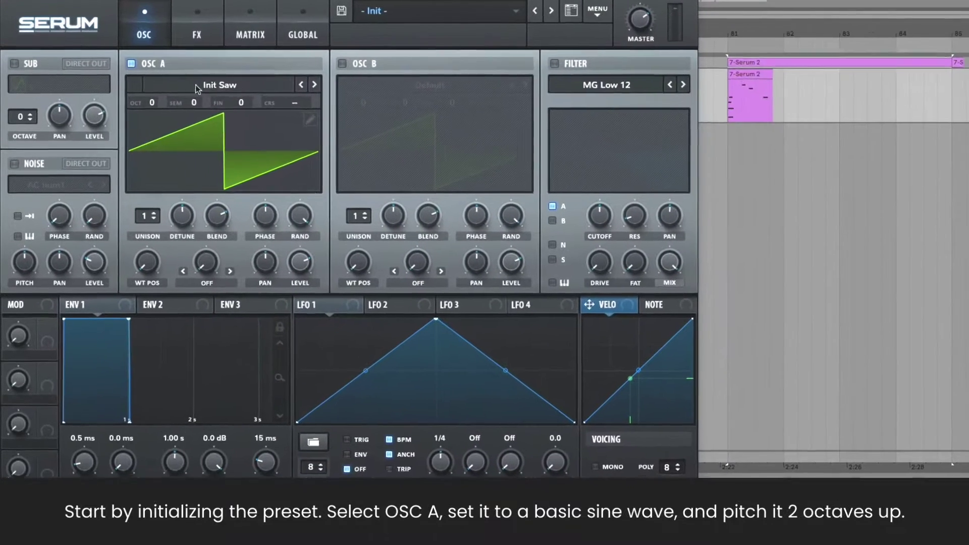
pyautogui.click(174, 72)
pyautogui.moveTo(207, 130)
pyautogui.click(336, 121)
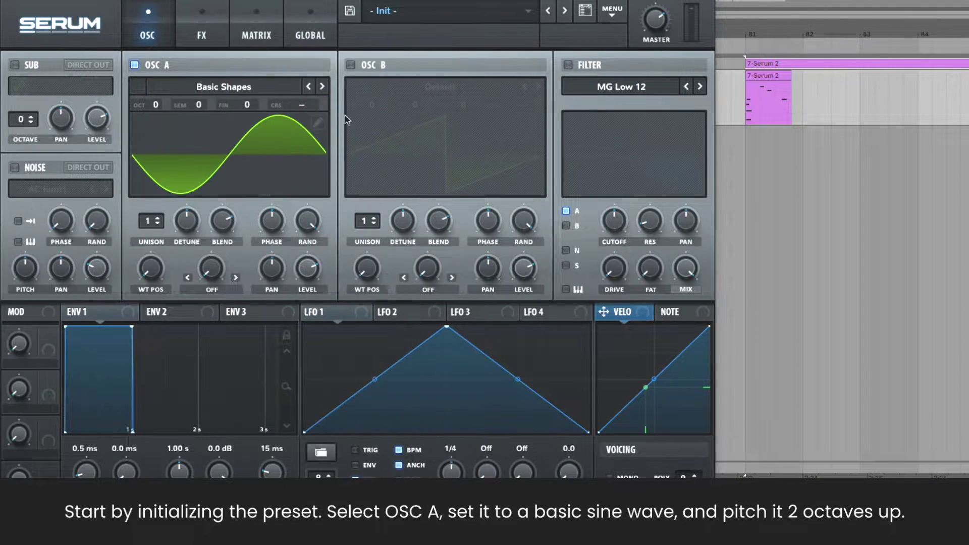
pyautogui.moveTo(160, 99)
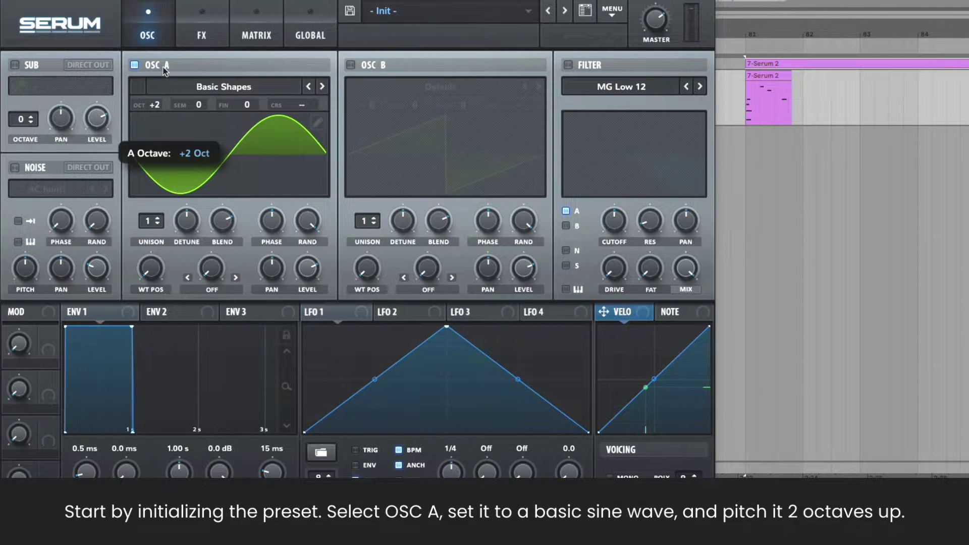
# - Set oscillator A's level to about 45% and phase to about 120 degrees, with 2 unison voices detuned by 0.02
pyautogui.moveTo(307, 268)
pyautogui.mouseDown()
pyautogui.moveTo(304, 331)
pyautogui.moveTo(304, 314)
pyautogui.mouseUp()
pyautogui.moveTo(269, 225); pyautogui.dragTo(267, 248)
pyautogui.click(157, 218)
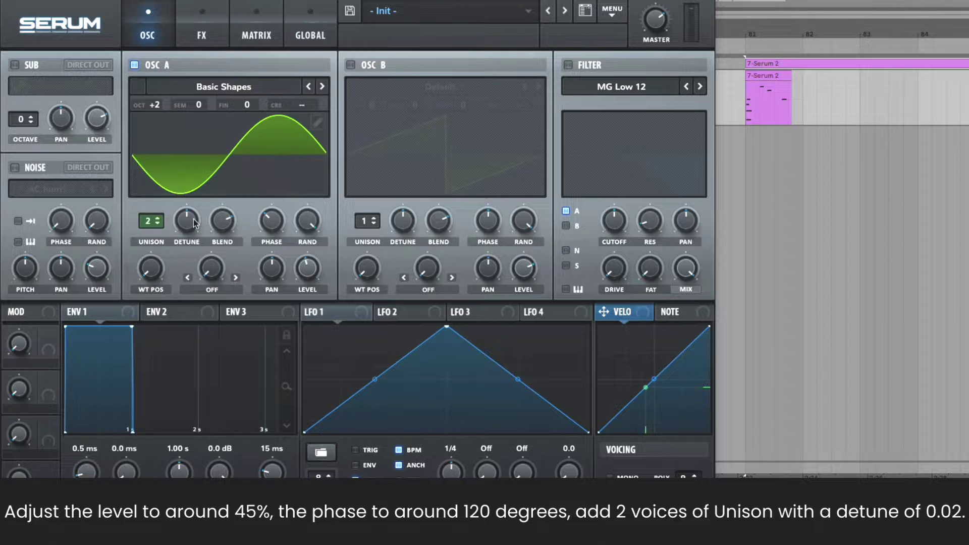
pyautogui.moveTo(196, 224); pyautogui.dragTo(192, 269)
# - Turn on the Sub oscillator as a sine wave, 2 octaves up at 20% level, and play the short clip
pyautogui.click(26, 68)
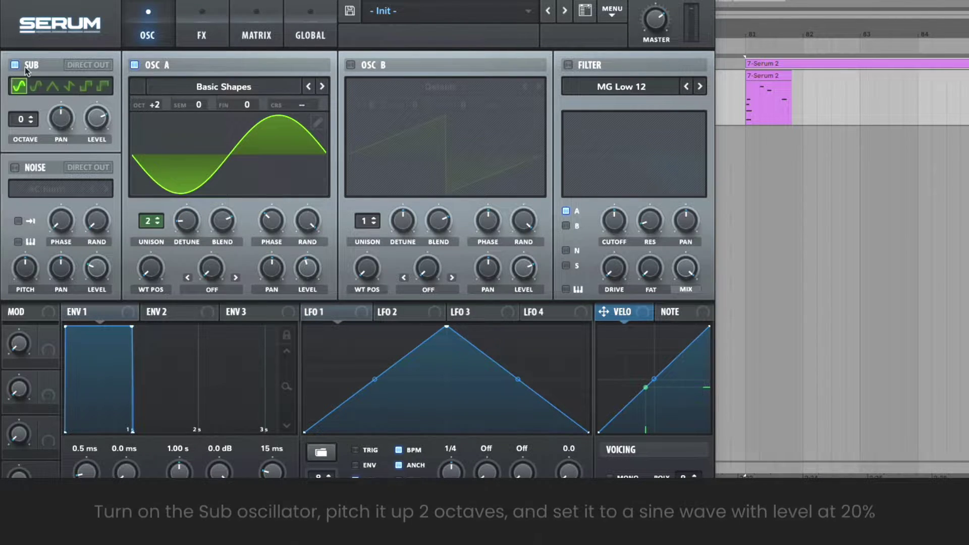
pyautogui.moveTo(27, 125); pyautogui.dragTo(26, 117)
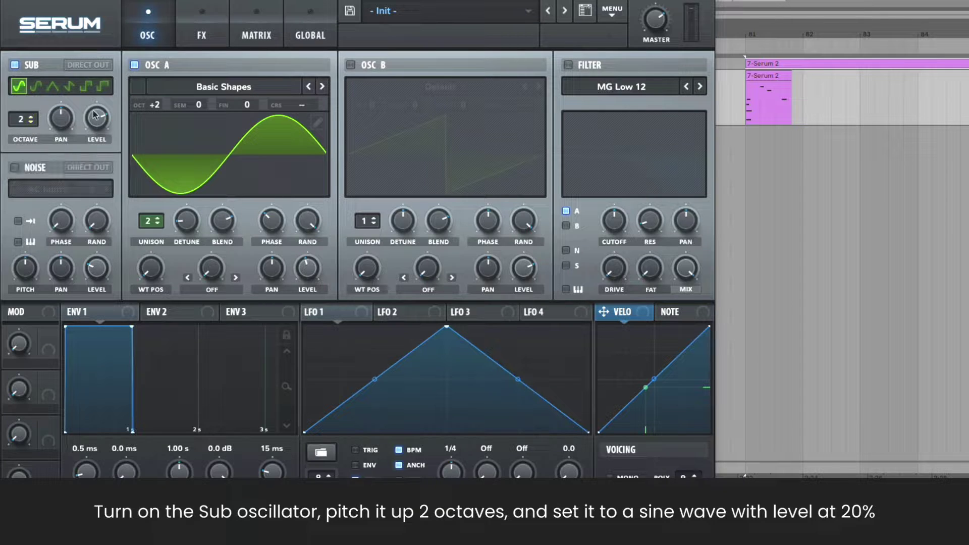
pyautogui.moveTo(93, 111); pyautogui.dragTo(94, 131)
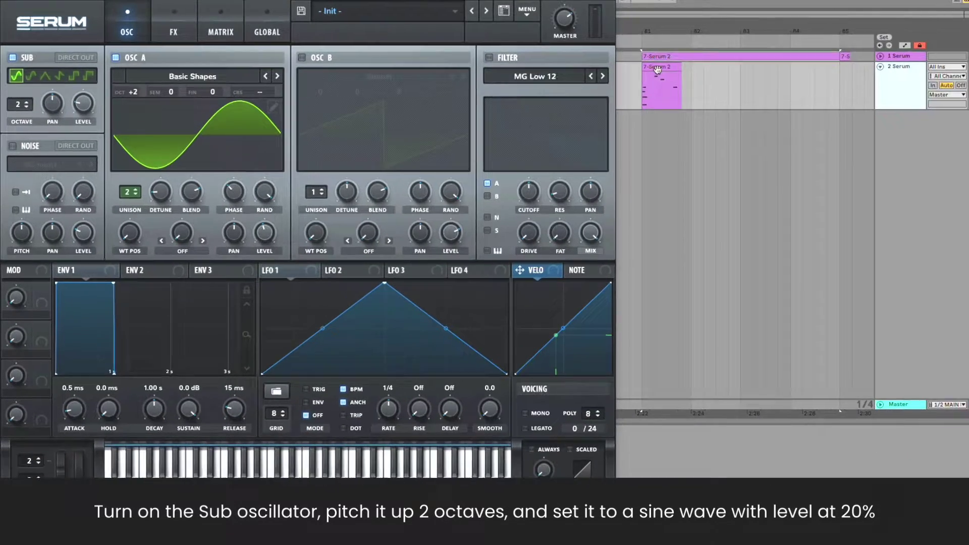
pyautogui.click(763, 78)
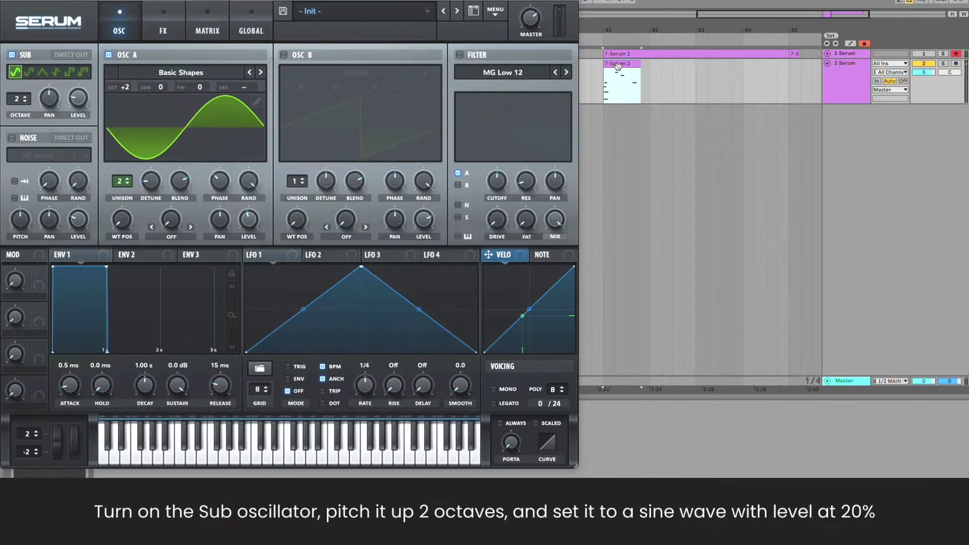
pyautogui.press('space')
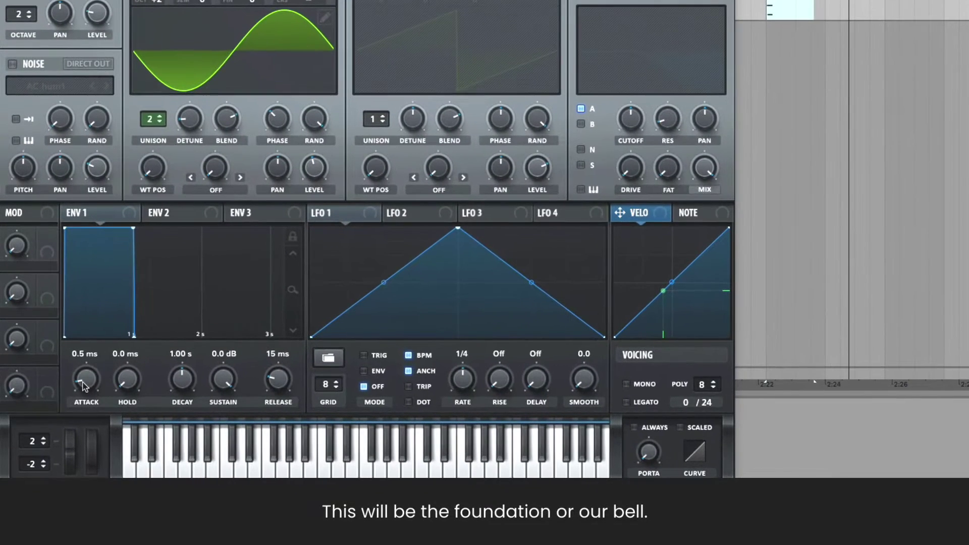
# - Set Envelope 1 to 10 ms attack, 2 s decay, 2 s release and minimum sustain, and play the clip
pyautogui.press('Return')
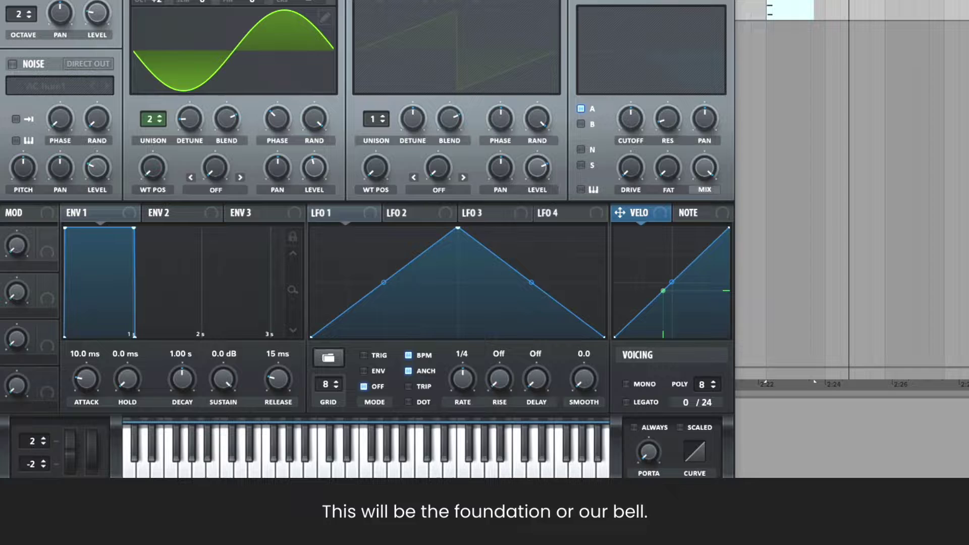
pyautogui.doubleClick(182, 379)
pyautogui.write('2000')
pyautogui.press('Return')
pyautogui.doubleClick(278, 378)
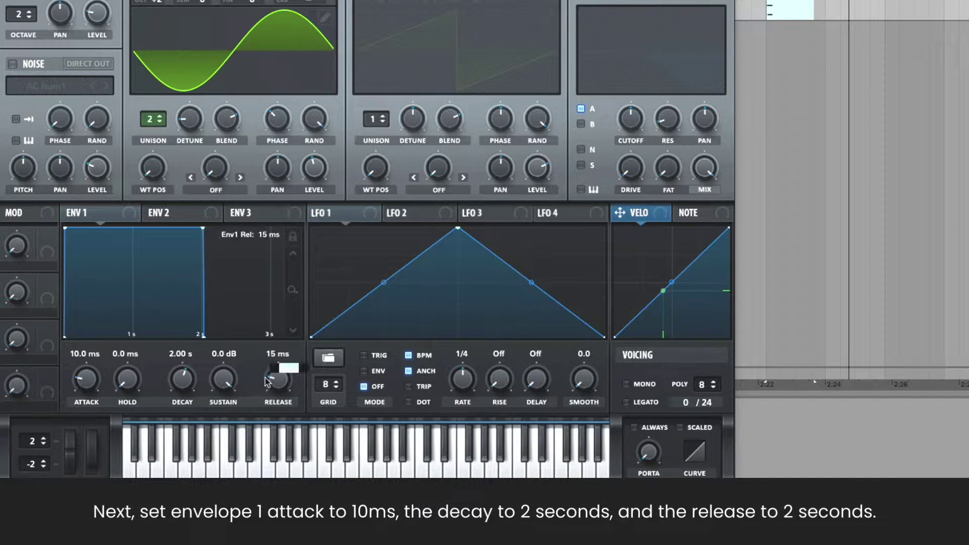
pyautogui.write('2000')
pyautogui.press('Return')
pyautogui.moveTo(227, 383); pyautogui.dragTo(229, 407)
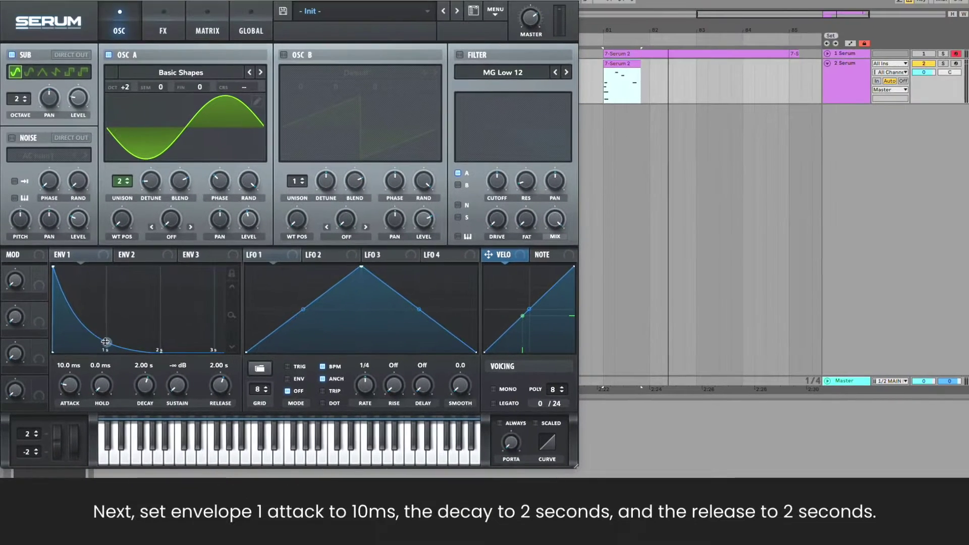
pyautogui.press('space')
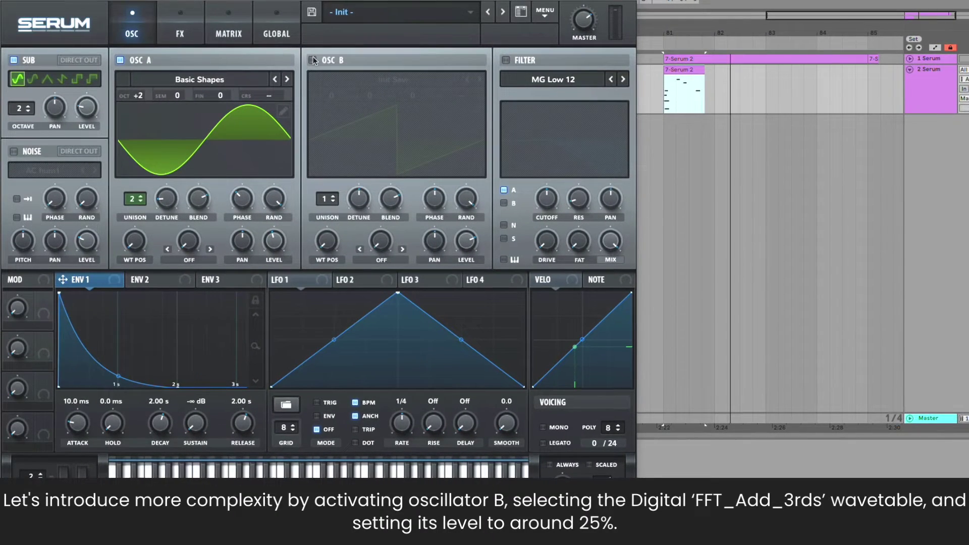
# - Turn on oscillator B with the Digital wavetable FFT_Add_3rds and set its level to about 25%
pyautogui.click(312, 59)
pyautogui.click(372, 80)
pyautogui.moveTo(349, 130)
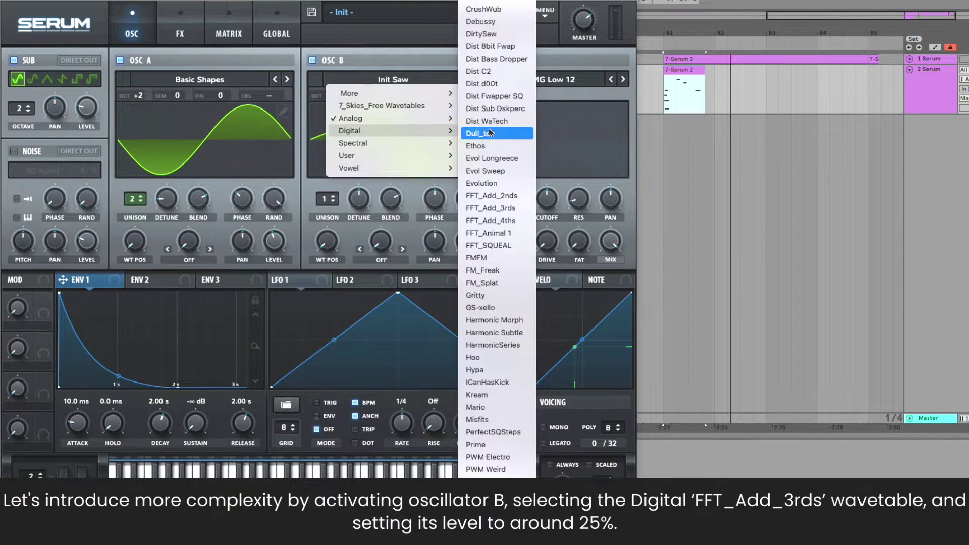
pyautogui.click(525, 214)
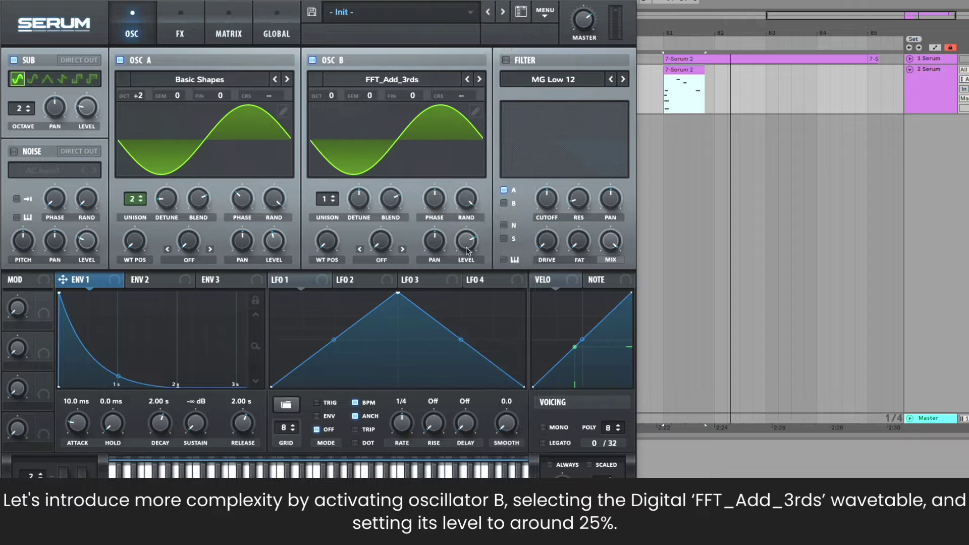
pyautogui.moveTo(467, 247); pyautogui.dragTo(465, 286)
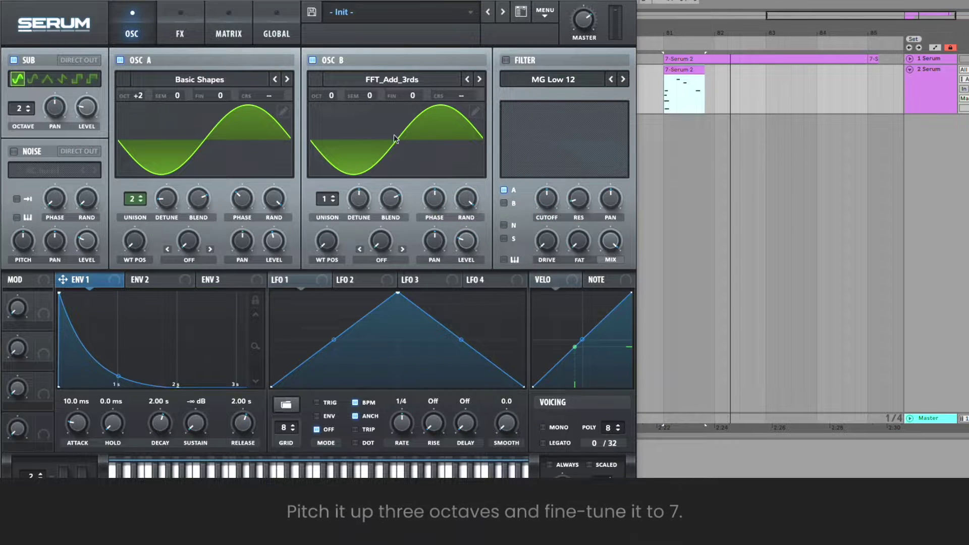
# - Set oscillator B to +3 octaves, fine 7, 3 unison voices with about 0.09 detune, phase about 210 degrees and wavetable position 10
pyautogui.moveTo(340, 54); pyautogui.dragTo(342, 38)
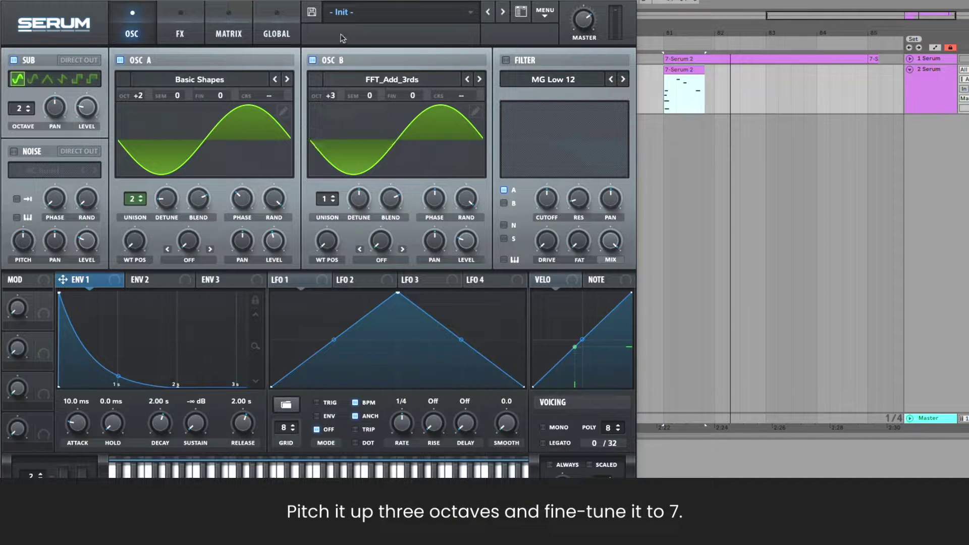
pyautogui.moveTo(416, 103); pyautogui.dragTo(416, 93)
pyautogui.moveTo(327, 199); pyautogui.dragTo(353, 225)
pyautogui.moveTo(435, 199); pyautogui.dragTo(437, 196)
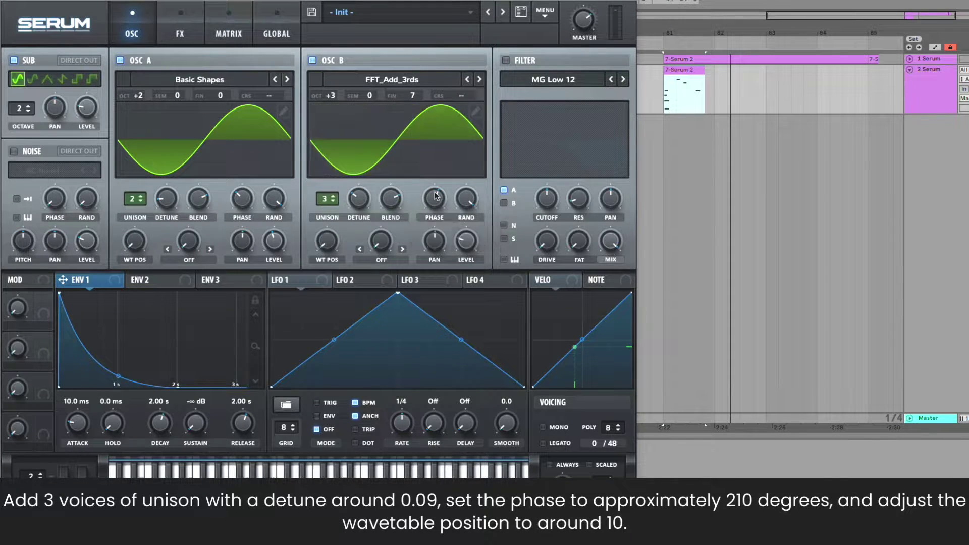
pyautogui.moveTo(340, 246); pyautogui.dragTo(338, 244)
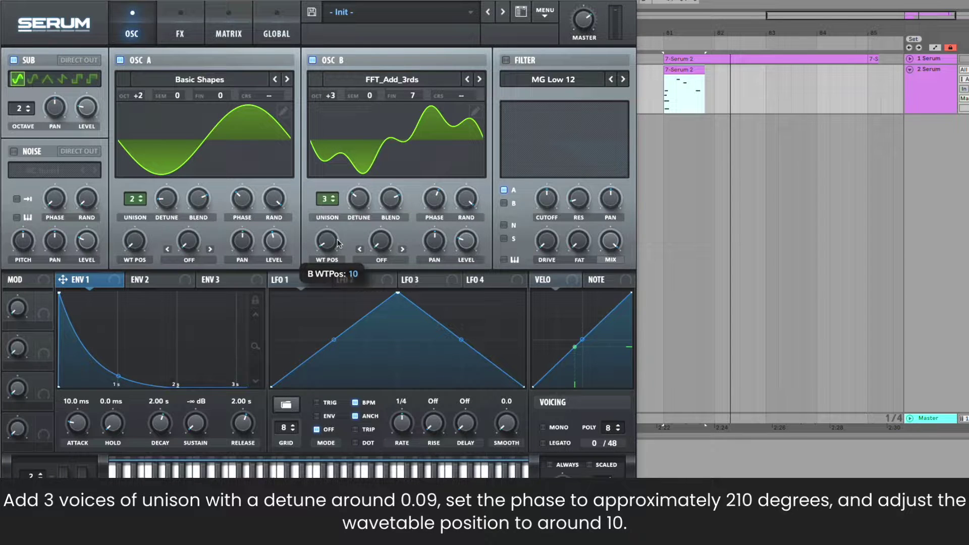
# - Set Envelope 2 to 1.2 s decay, 30% sustain and 1.5 s release, and assign it bipolar to oscillator B's level, range about 15
pyautogui.click(143, 279)
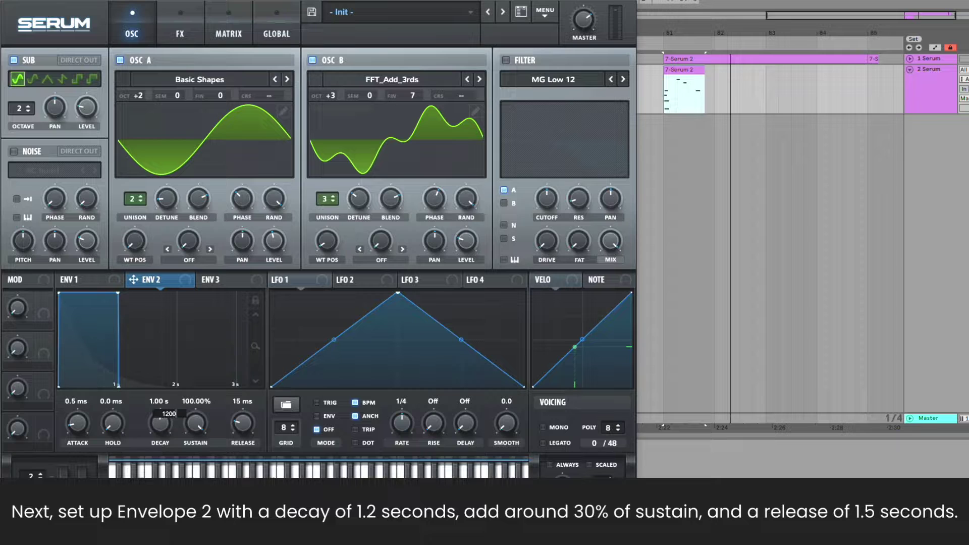
pyautogui.press('Return')
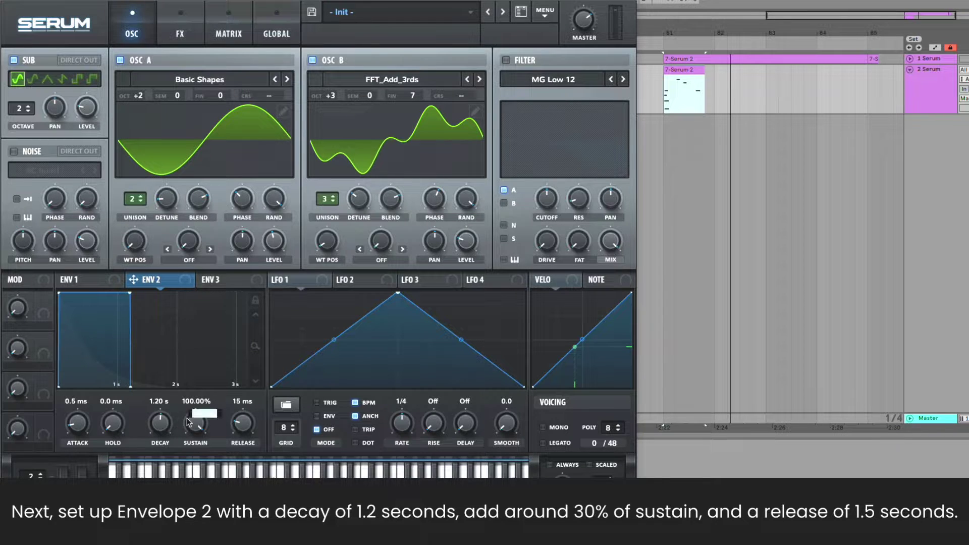
pyautogui.press('Return')
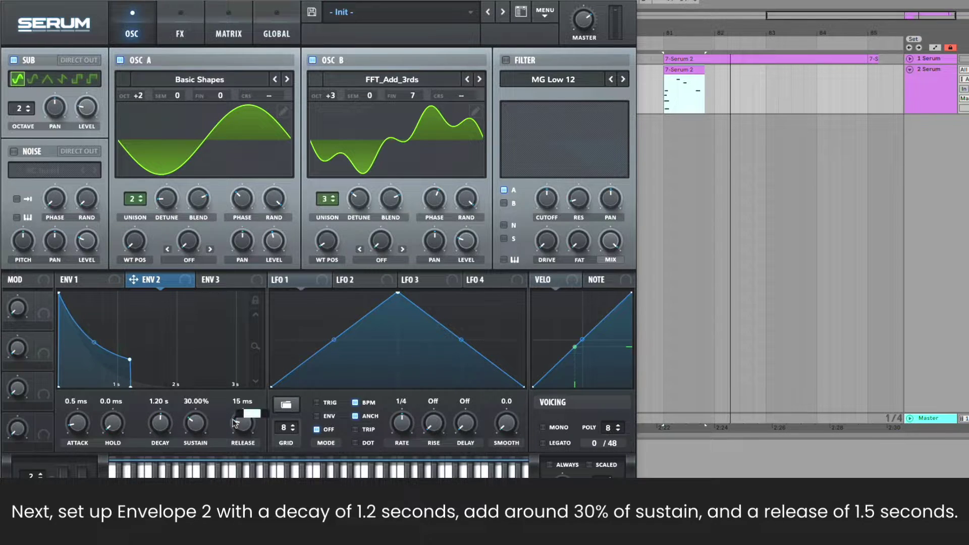
pyautogui.write('150')
pyautogui.press('Return')
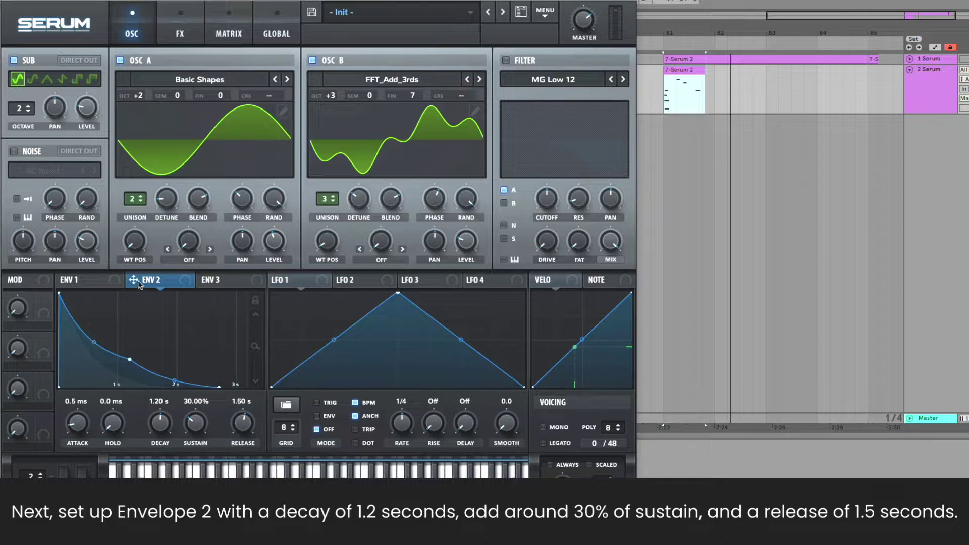
pyautogui.moveTo(134, 280); pyautogui.dragTo(457, 236)
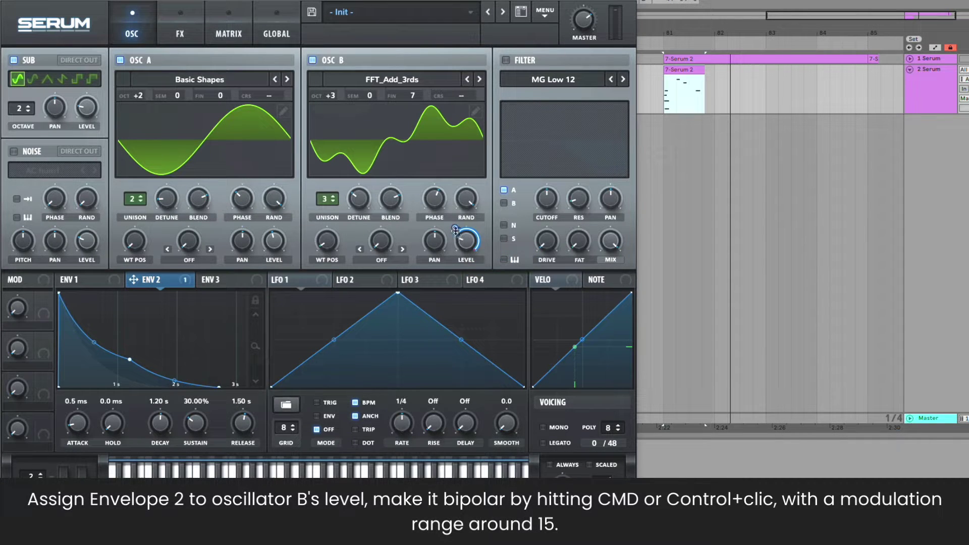
pyautogui.moveTo(455, 228)
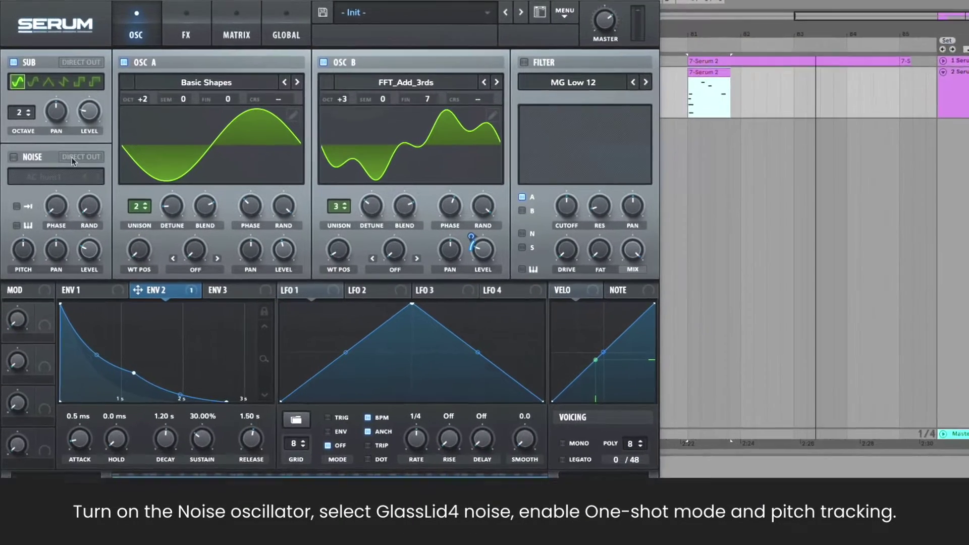
# - Turn on the Noise oscillator with the GlassLid 4 sample from Attacks_Misc, and enable one-shot mode and pitch tracking
pyautogui.click(12, 138)
pyautogui.click(50, 157)
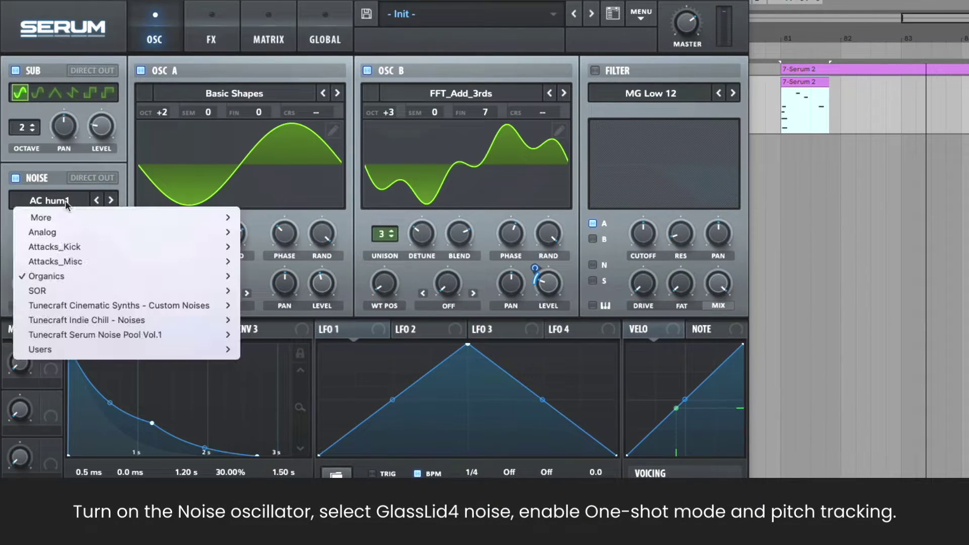
pyautogui.moveTo(151, 262)
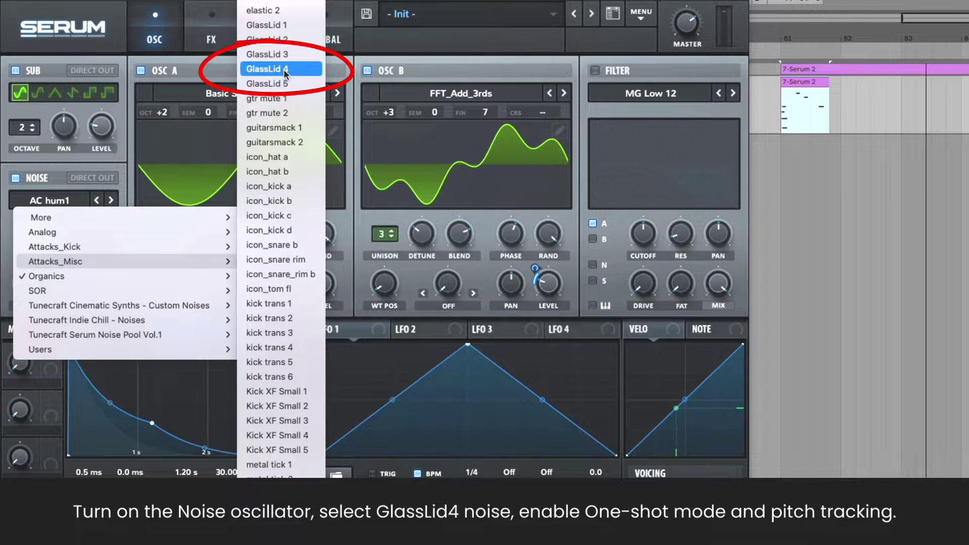
pyautogui.click(313, 74)
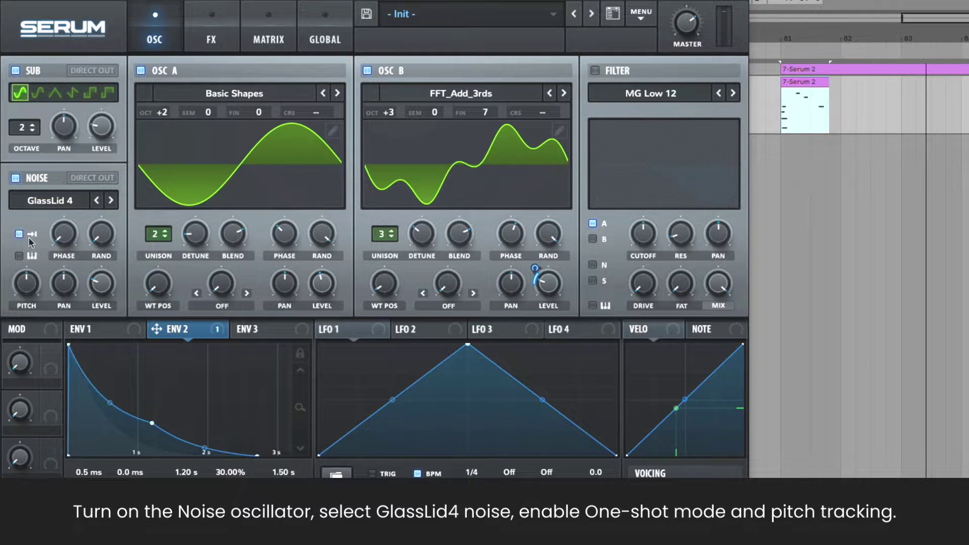
# - Set the noise pitch to +26 semitones and its level to about 85%, and play the clip
pyautogui.moveTo(28, 281); pyautogui.dragTo(28, 263)
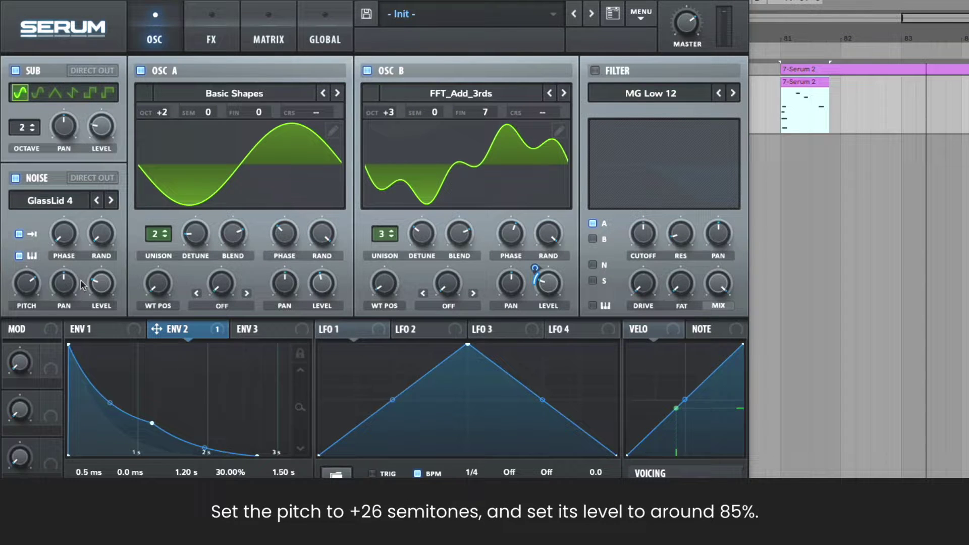
pyautogui.moveTo(99, 282); pyautogui.dragTo(99, 228)
pyautogui.press('space')
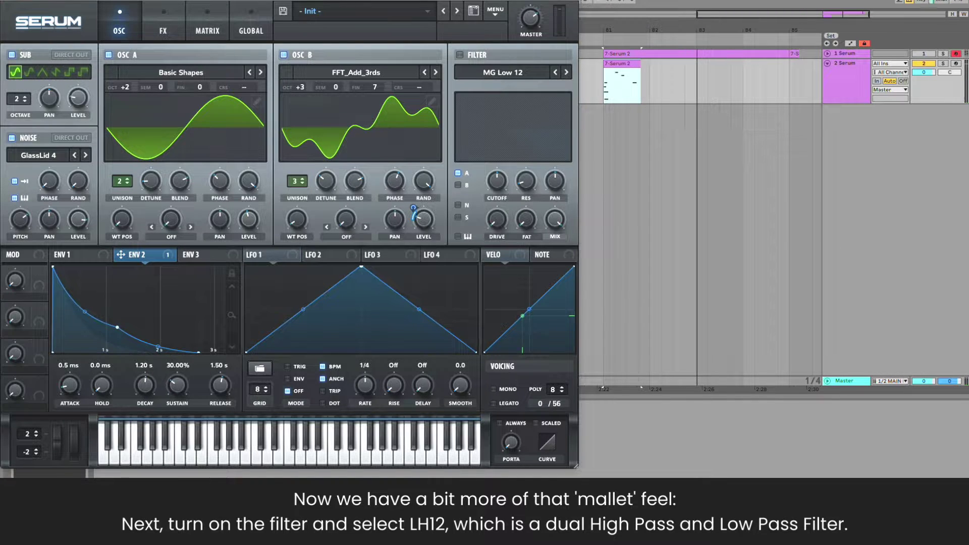
# - Turn on the filter and choose the LH 12 type from the Multi category
pyautogui.click(462, 54)
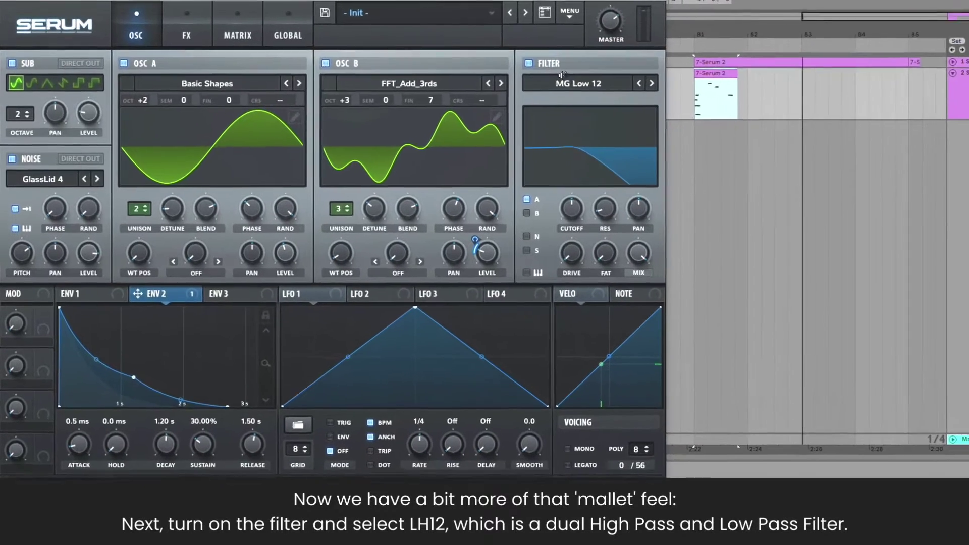
pyautogui.click(501, 73)
pyautogui.moveTo(497, 95)
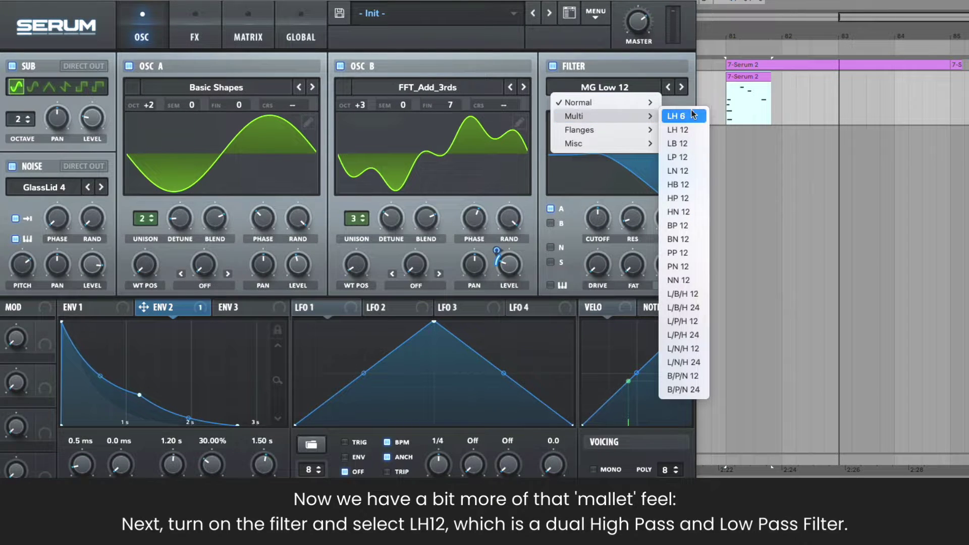
pyautogui.click(678, 129)
# - Turn the filter's resonance down, and set its Freq to 50% and its cutoff to 2500 Hz
pyautogui.moveTo(633, 218); pyautogui.dragTo(633, 242)
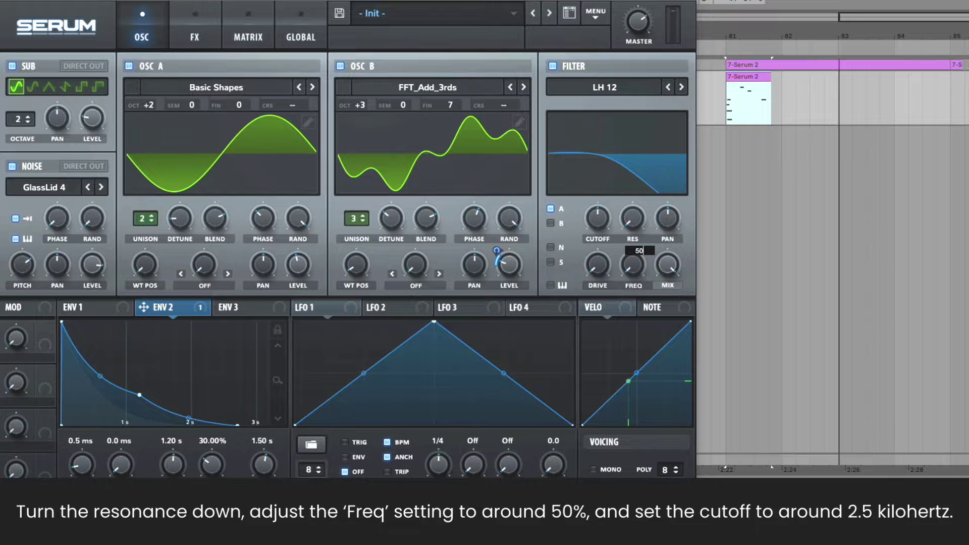
pyautogui.press('Return')
pyautogui.doubleClick(600, 226)
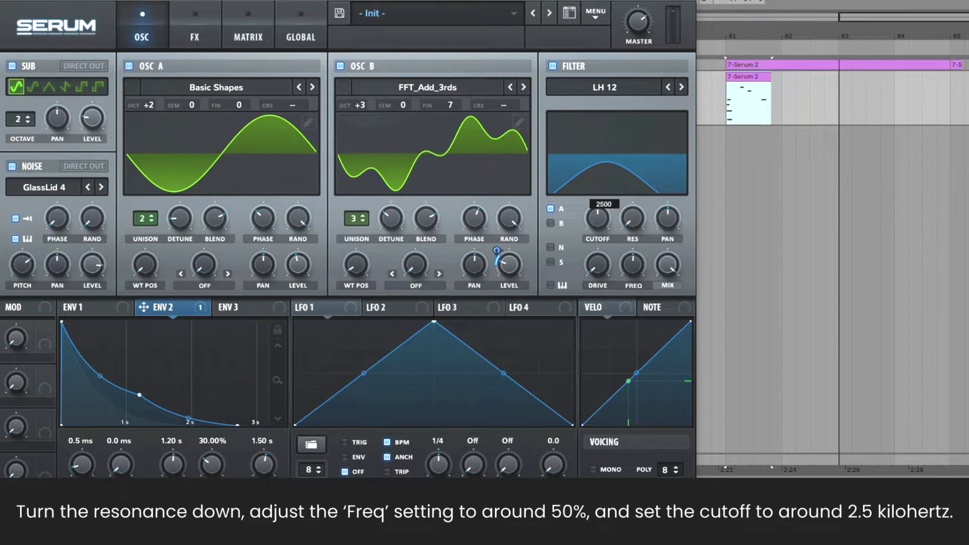
pyautogui.write('2500Hz')
pyautogui.press('Return')
# - Assign Envelope 1 to the filter cutoff with a range around 30 and route oscillators A, B, Noise and Sub into the filter
pyautogui.click(75, 310)
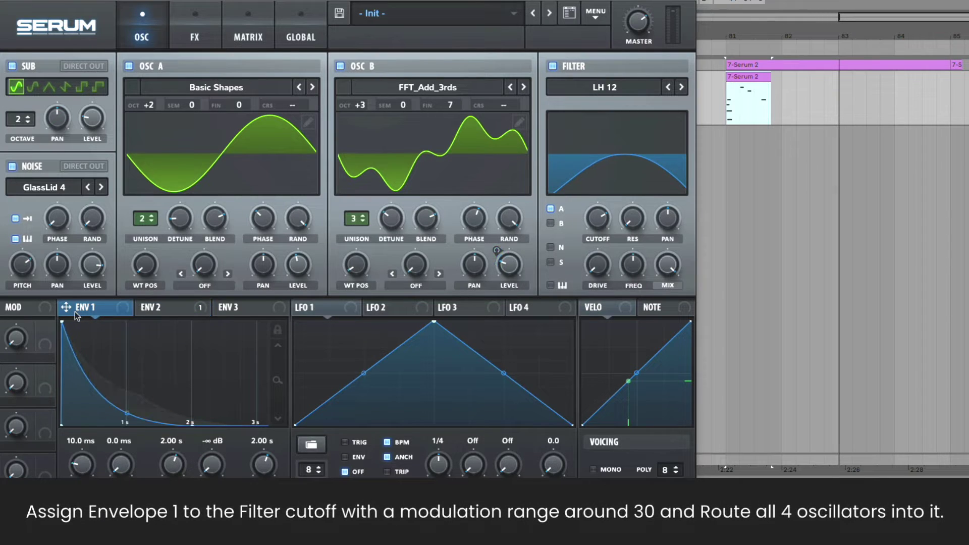
pyautogui.moveTo(70, 308); pyautogui.dragTo(586, 201)
pyautogui.moveTo(586, 203)
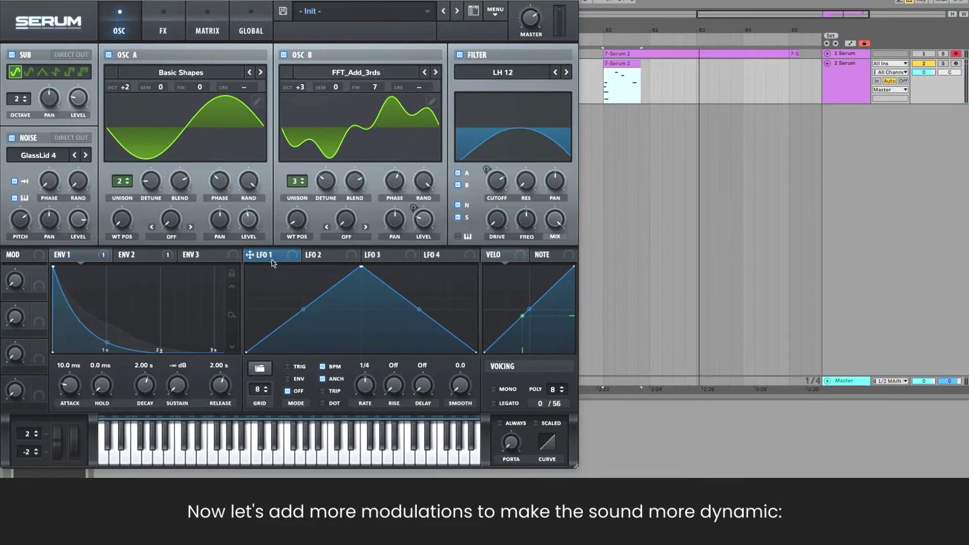
# - Take LFO 1 off tempo sync at a rate of about 1.1 Hz and assign it to oscillator A's phase with a range of 25
pyautogui.click(323, 367)
pyautogui.moveTo(364, 386); pyautogui.dragTo(358, 405)
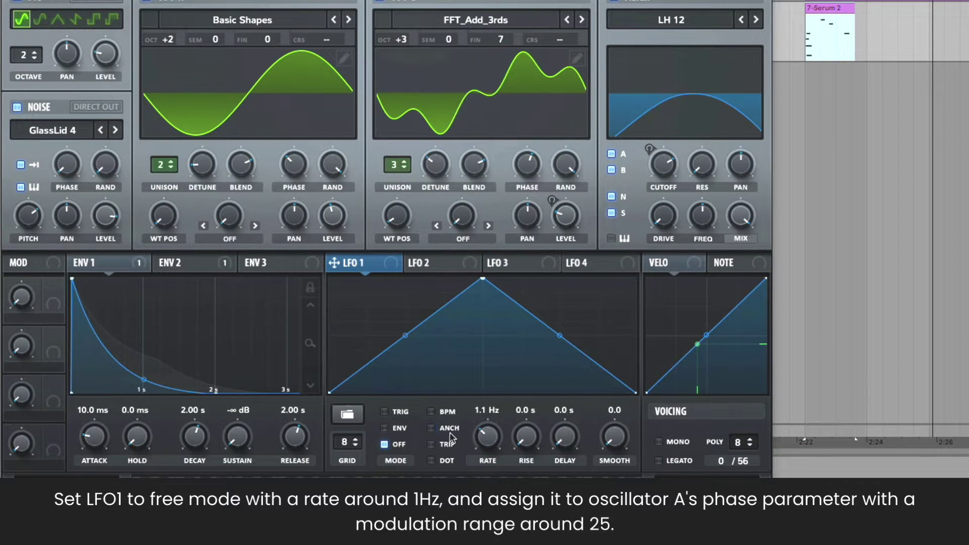
pyautogui.moveTo(334, 262); pyautogui.dragTo(282, 148)
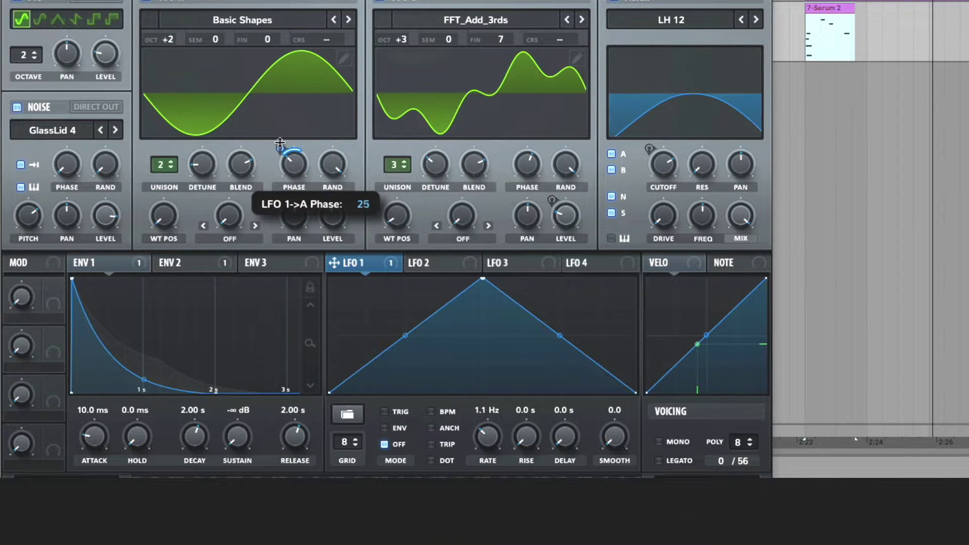
# - Assign LFO 2 to oscillator A's fine tuning with a range around 10, and play the clip
pyautogui.click(440, 262)
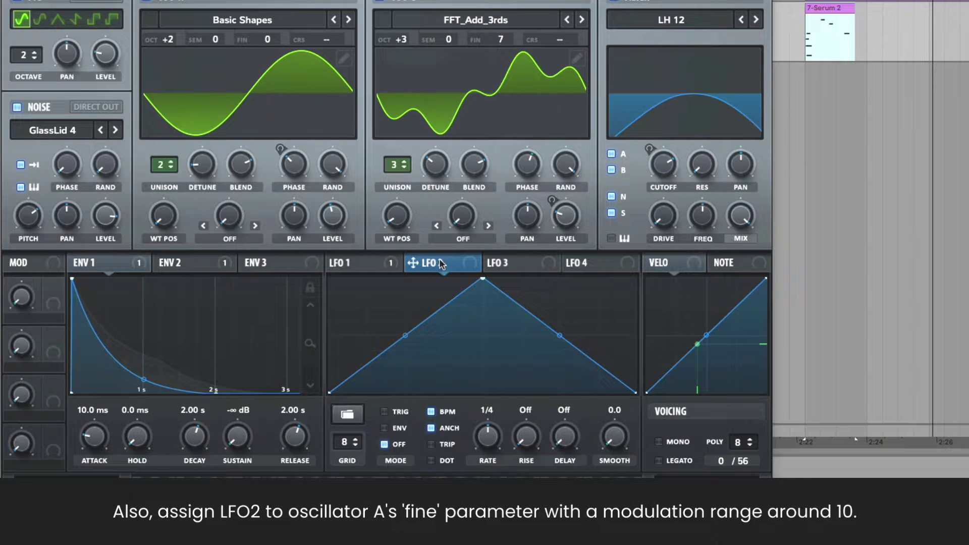
pyautogui.moveTo(413, 263); pyautogui.dragTo(284, 51)
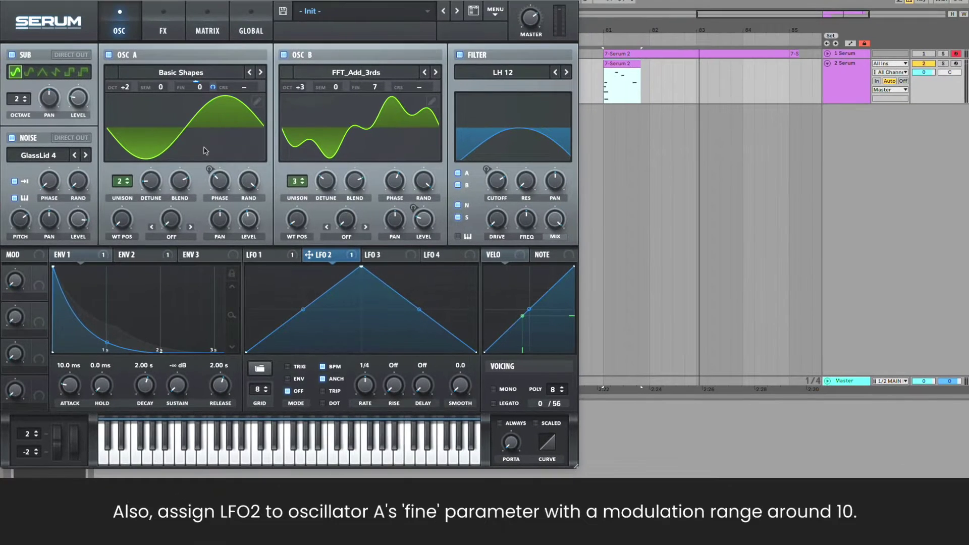
pyautogui.press('space')
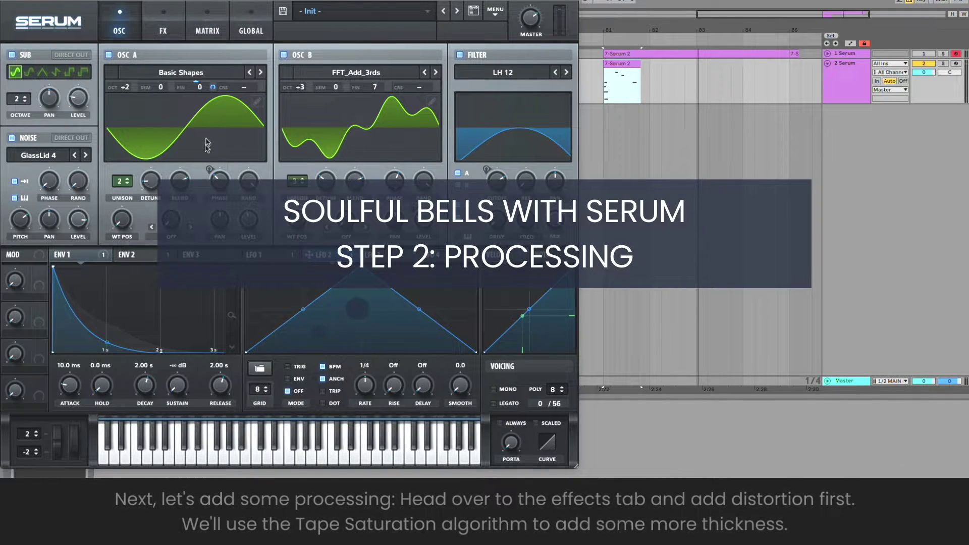
# - Add a Distortion effect using the Tape Sat. algorithm
pyautogui.click(163, 29)
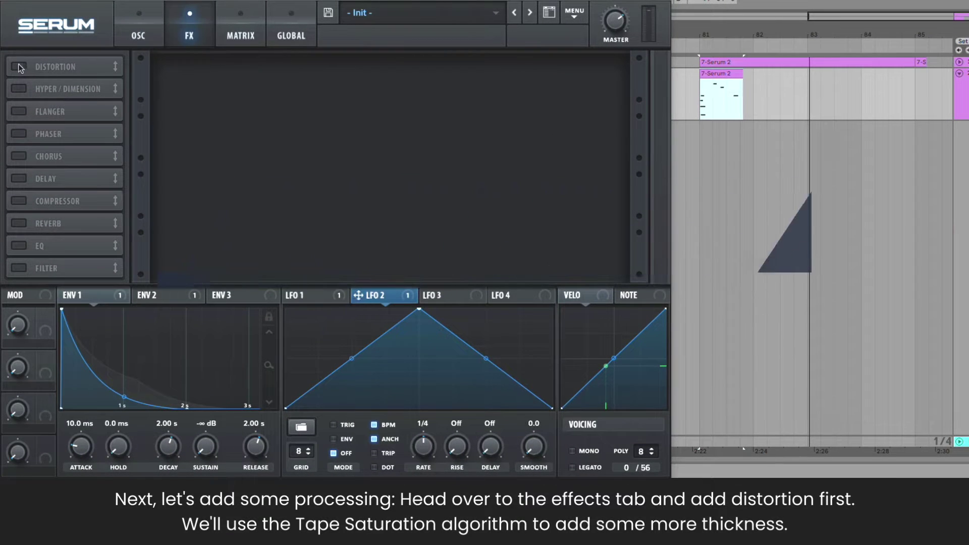
pyautogui.click(55, 60)
pyautogui.click(243, 82)
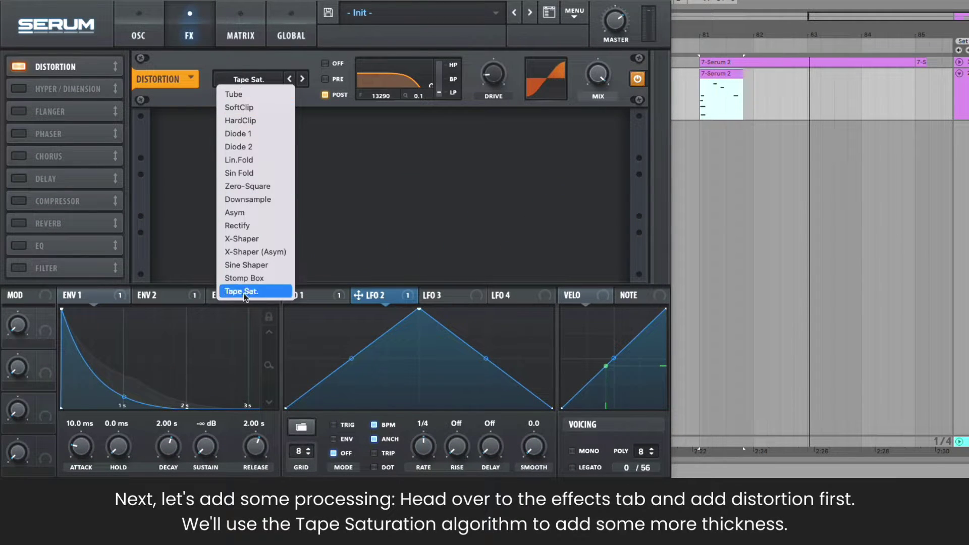
pyautogui.click(275, 292)
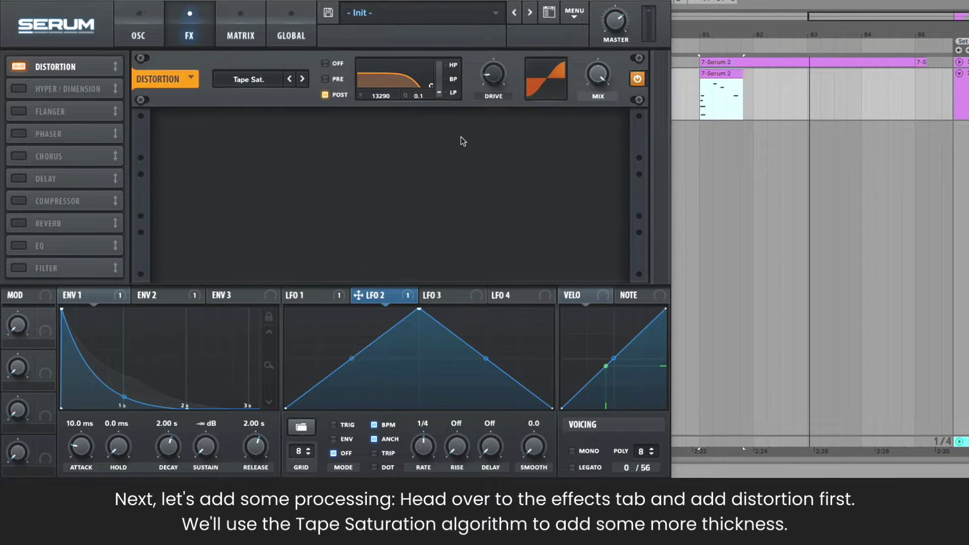
# - Set the distortion to about 20% drive and 50% mix, with its filter in Post mode at 13290 and Q 0.1
pyautogui.moveTo(497, 80)
pyautogui.moveTo(598, 76); pyautogui.dragTo(598, 99)
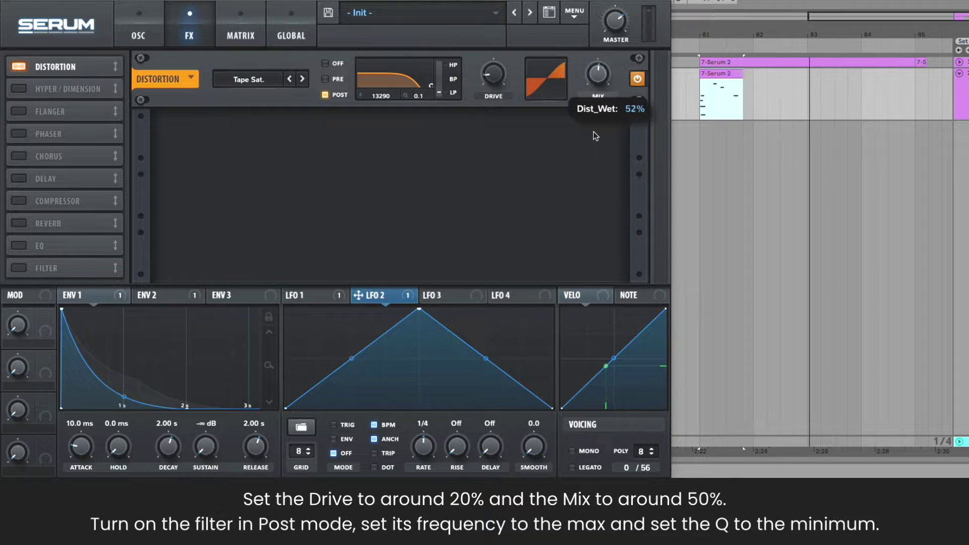
pyautogui.click(329, 65)
pyautogui.click(326, 94)
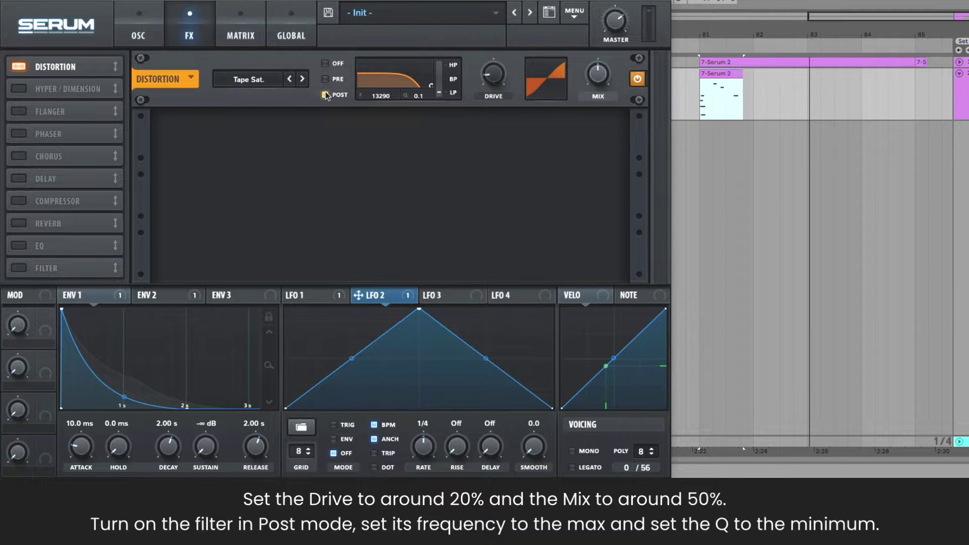
pyautogui.moveTo(390, 99); pyautogui.dragTo(425, 90)
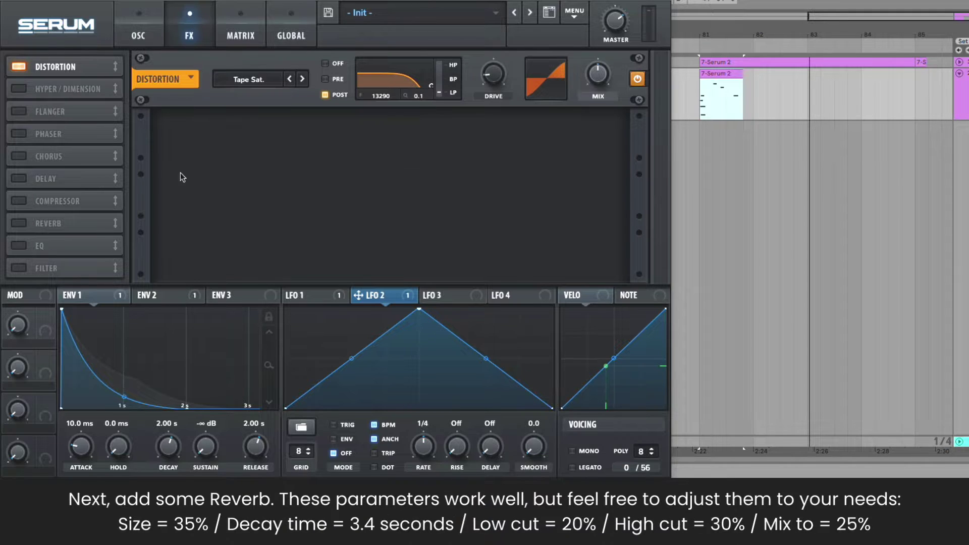
# - Add a Reverb directly after the distortion with 35% size, 3.4 s decay, 20% low cut, 30% high cut and 25% mix
pyautogui.click(19, 223)
pyautogui.moveTo(70, 224); pyautogui.dragTo(81, 88)
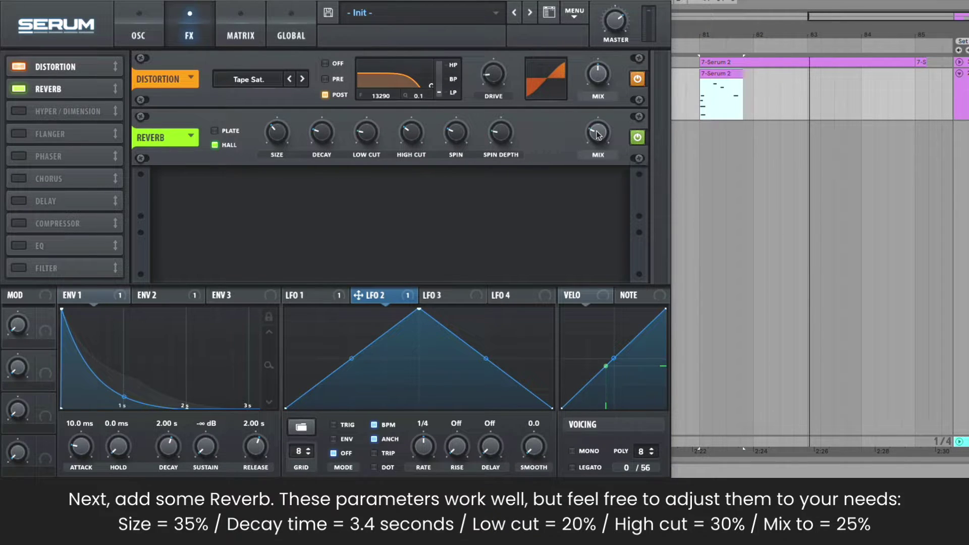
# - Add Hyper/Dimension with one unison voice and Hyper mix about 24%, and set the Dimension size and mix to around 15%
pyautogui.click(18, 112)
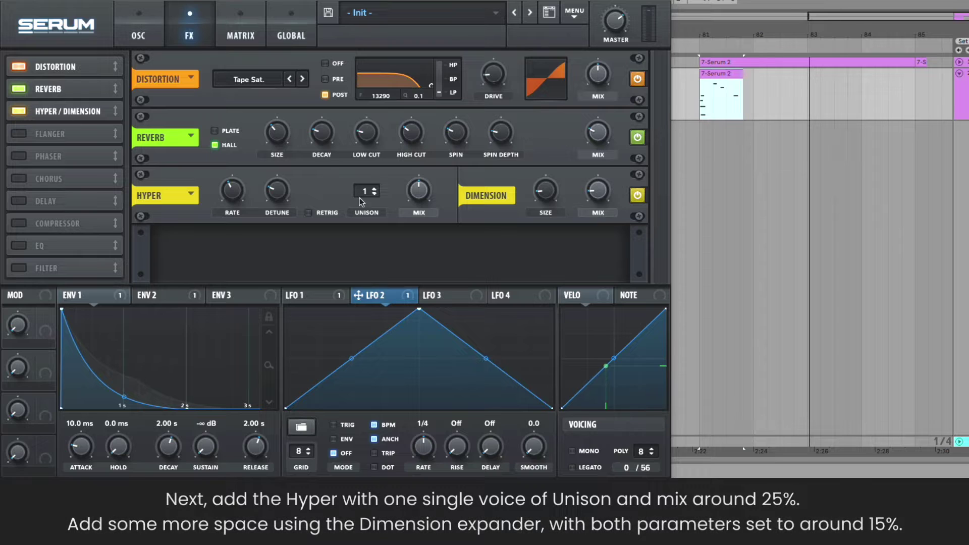
pyautogui.moveTo(417, 195); pyautogui.dragTo(418, 201)
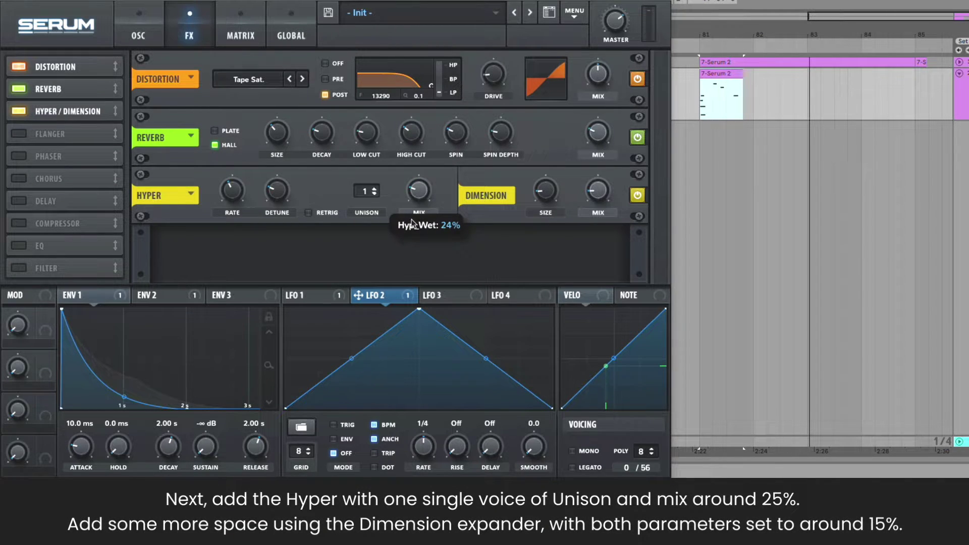
pyautogui.moveTo(598, 192); pyautogui.dragTo(601, 196)
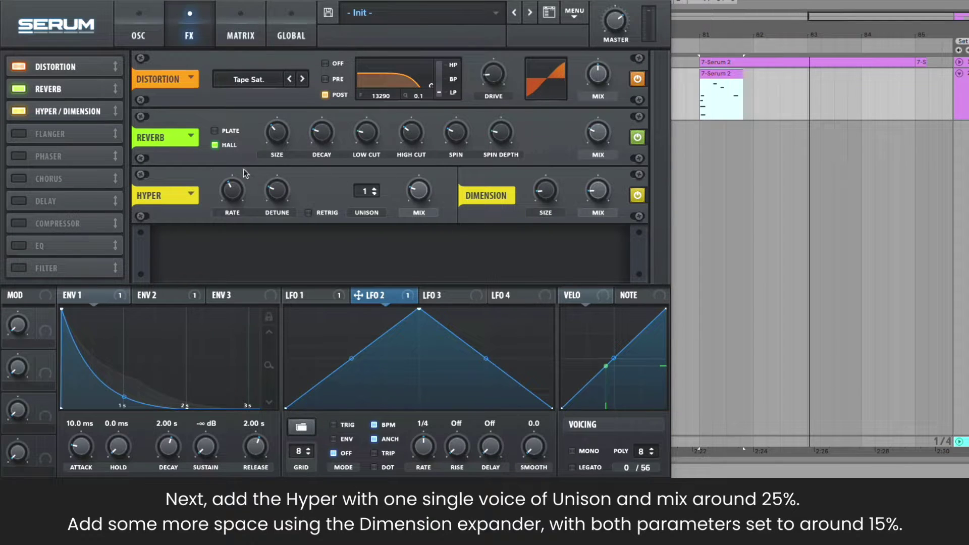
# - Add a Chorus after Hyper/Dimension with its mix around 15%
pyautogui.moveTo(66, 176); pyautogui.dragTo(44, 132)
pyautogui.click(18, 133)
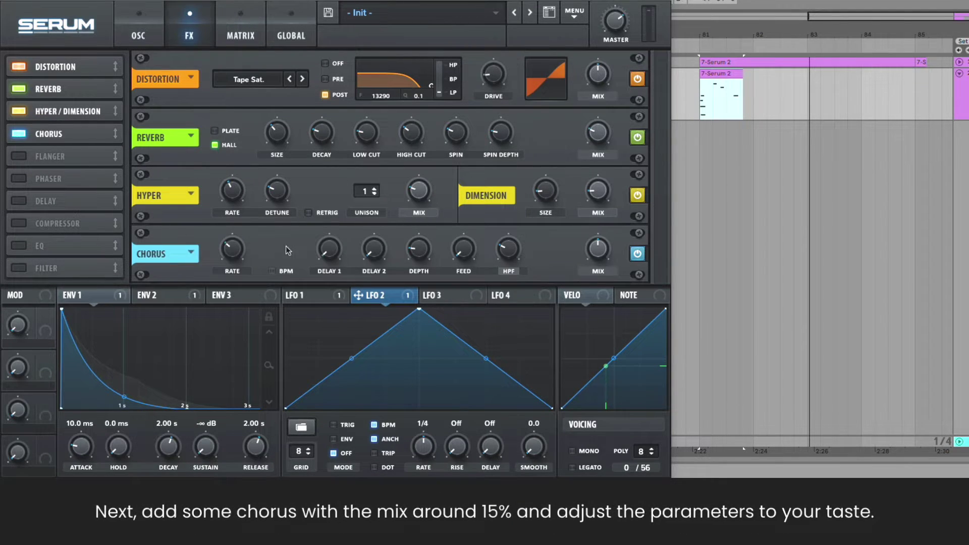
pyautogui.moveTo(592, 252)
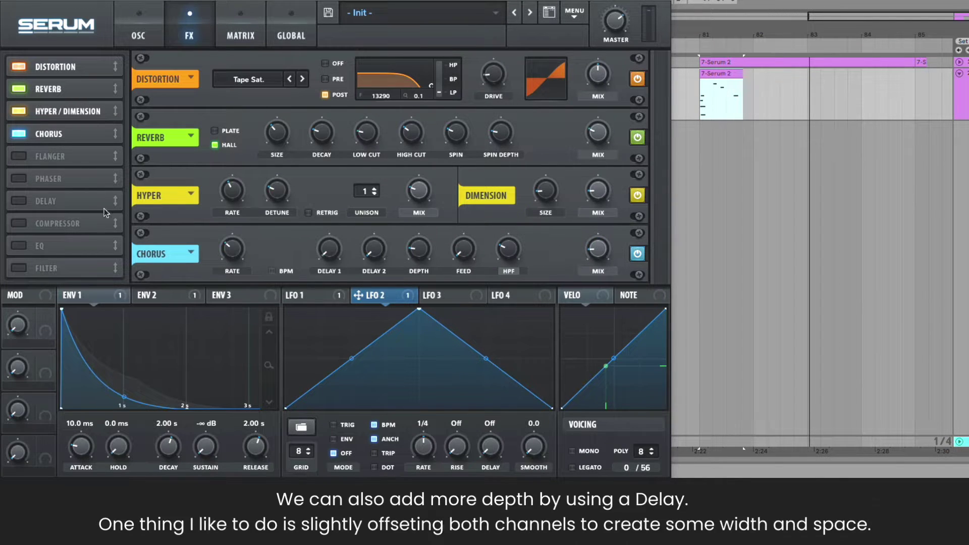
# - Add a Delay after the chorus with 40% feedback, filter at 782 with Q 1.4, and channel offsets of 0.986 left and 1.014 right
pyautogui.moveTo(70, 201); pyautogui.dragTo(69, 156)
pyautogui.click(19, 156)
pyautogui.moveTo(651, 155); pyautogui.dragTo(656, 197)
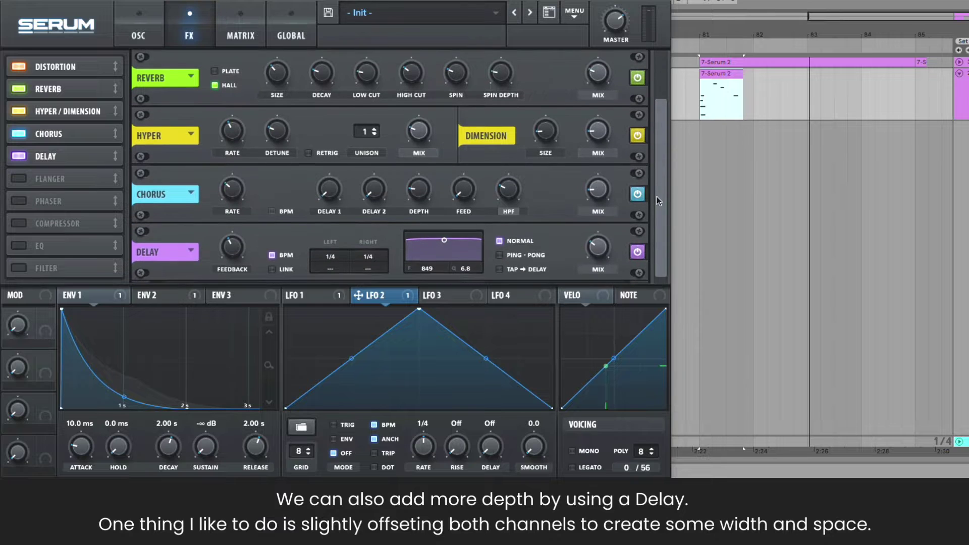
pyautogui.moveTo(438, 266); pyautogui.dragTo(466, 399)
pyautogui.moveTo(238, 262)
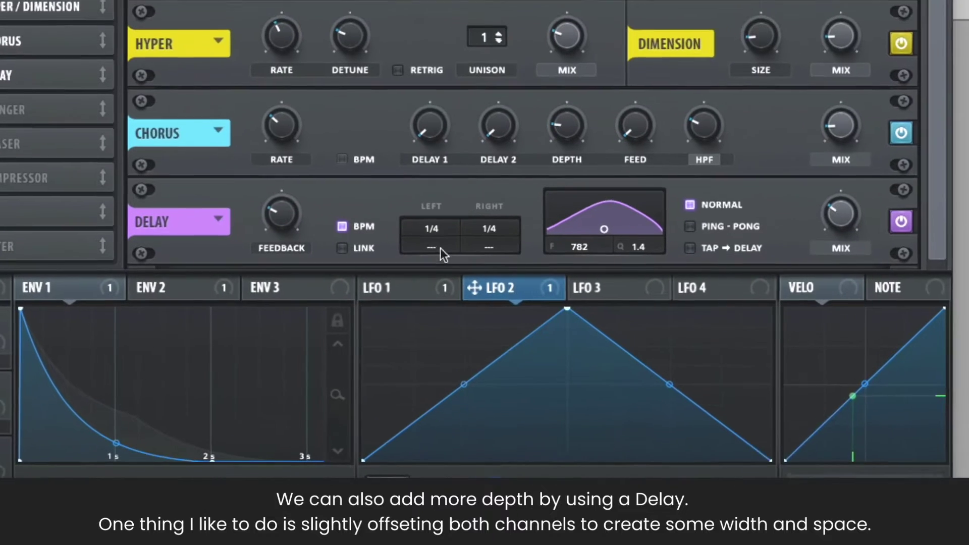
pyautogui.moveTo(331, 269); pyautogui.dragTo(368, 265)
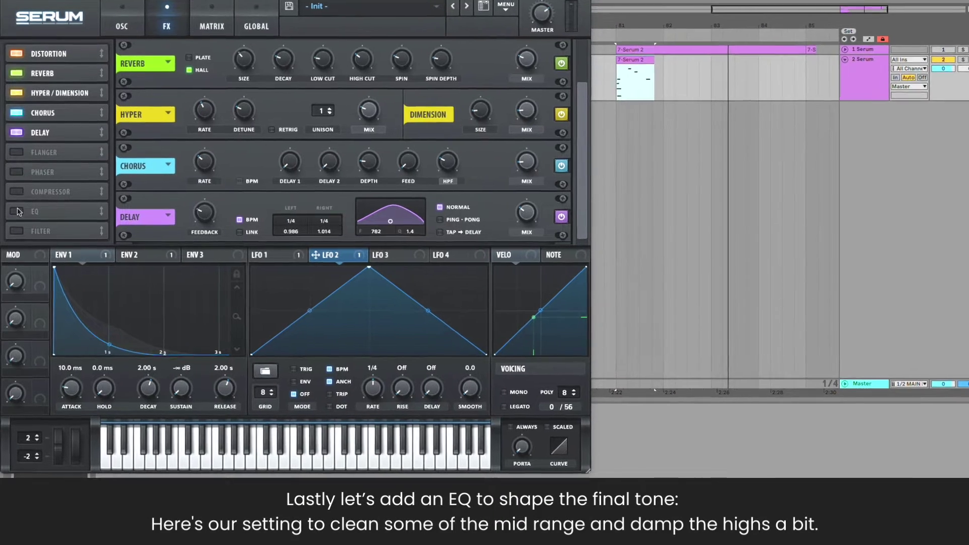
# - Add an EQ after the delay, with a slight midrange dip and a high shelf that dampens the highs
pyautogui.click(51, 212)
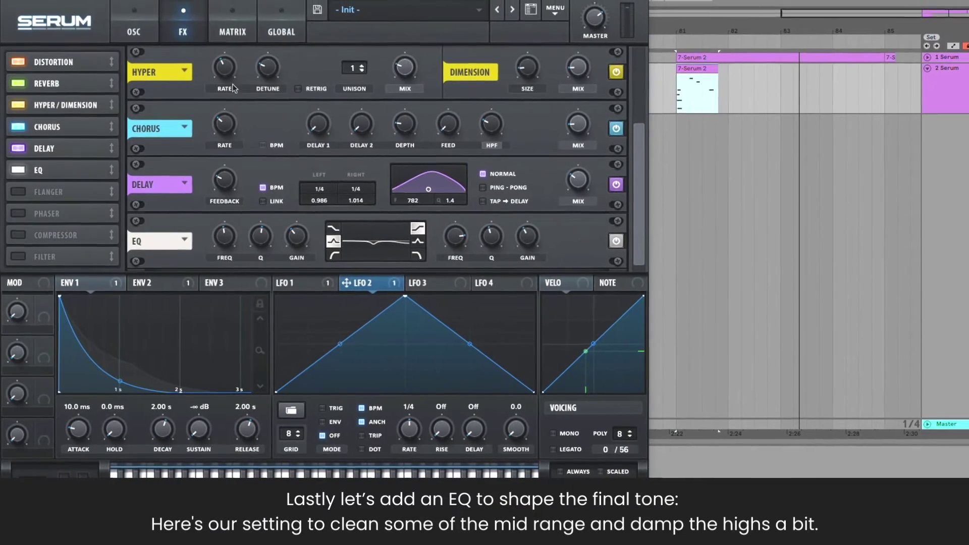
# - Create a velocity-to-amp assignment in the modulation matrix with an amount of about 50
pyautogui.click(233, 32)
pyautogui.click(636, 56)
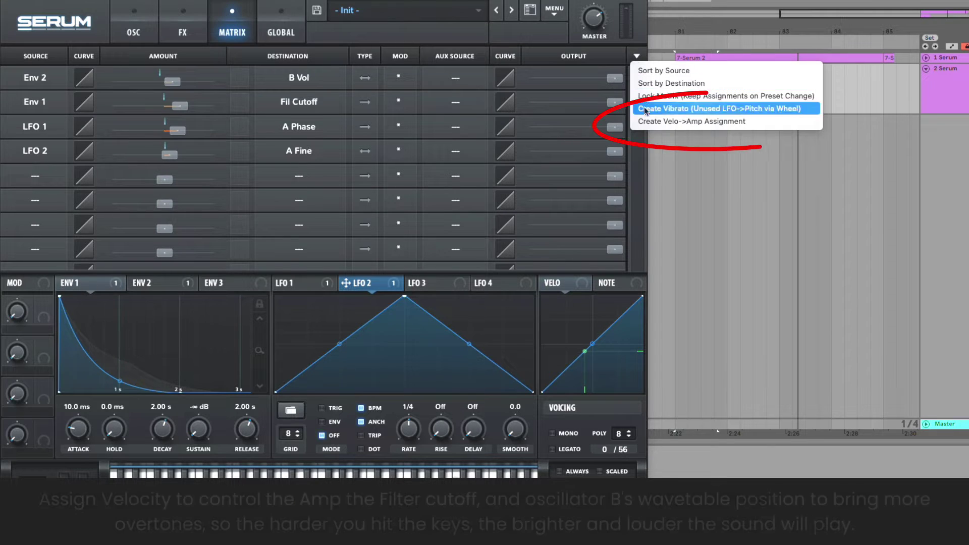
pyautogui.click(647, 123)
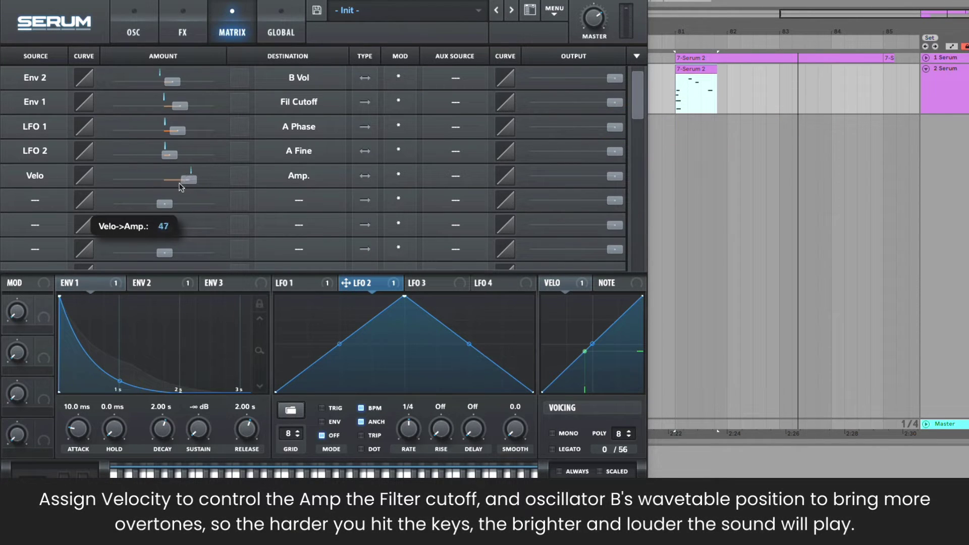
pyautogui.moveTo(179, 187); pyautogui.dragTo(183, 187)
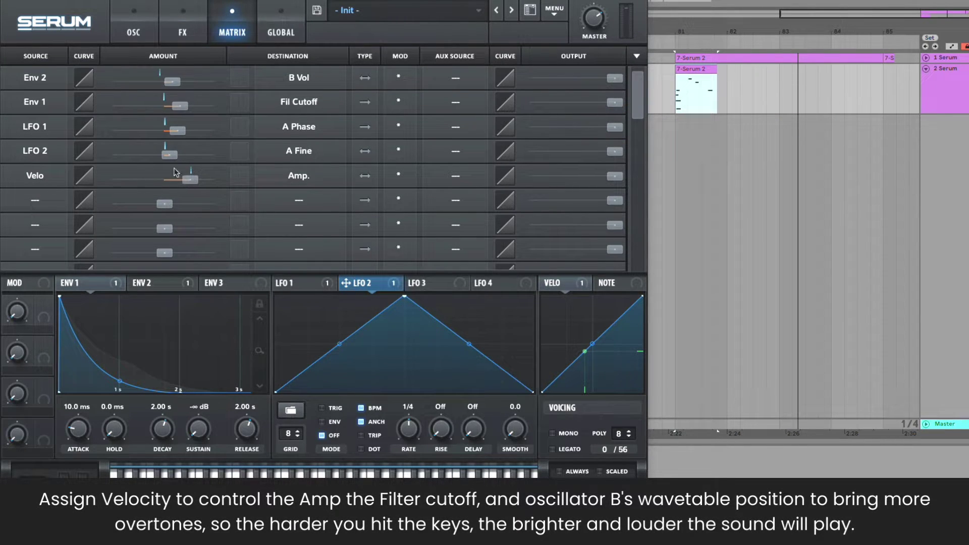
# - Assign velocity to the filter cutoff and to oscillator B's wavetable position
pyautogui.click(133, 31)
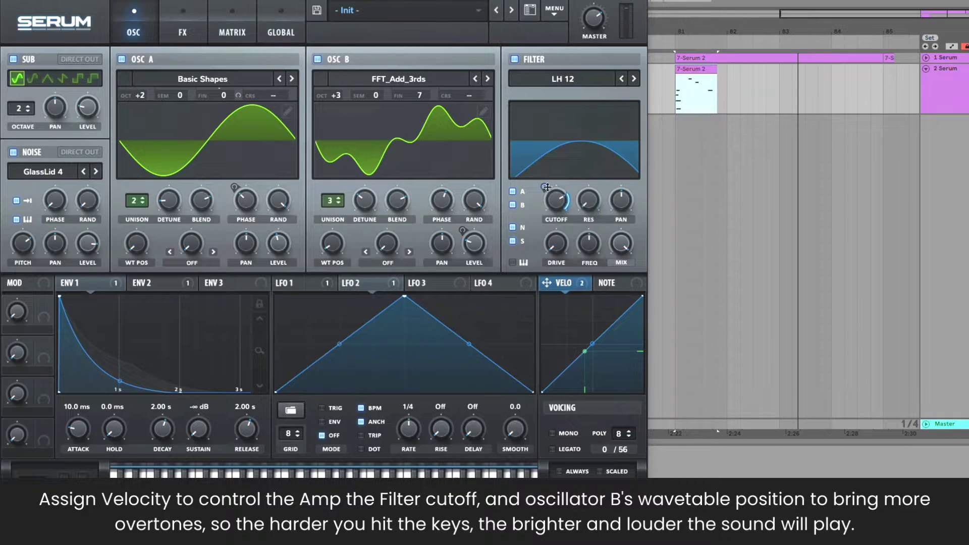
pyautogui.moveTo(547, 187); pyautogui.dragTo(549, 193)
pyautogui.moveTo(322, 232); pyautogui.dragTo(319, 258)
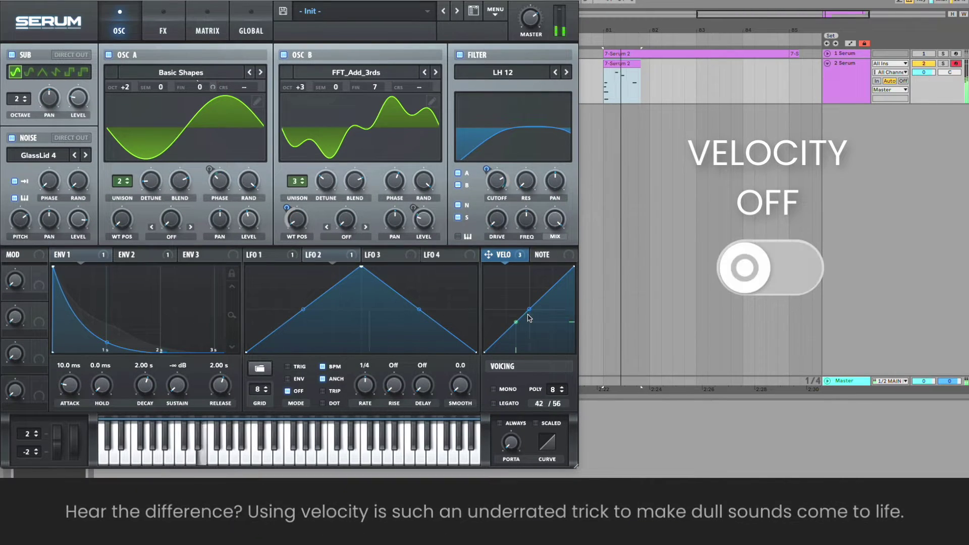
# - Reactivate all bypassed velocity destinations
pyautogui.click(518, 256)
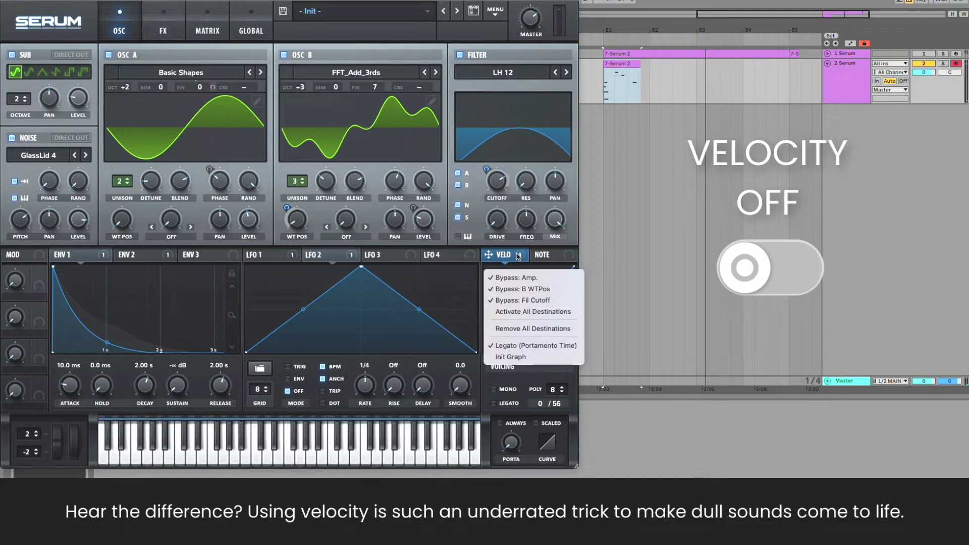
pyautogui.click(539, 312)
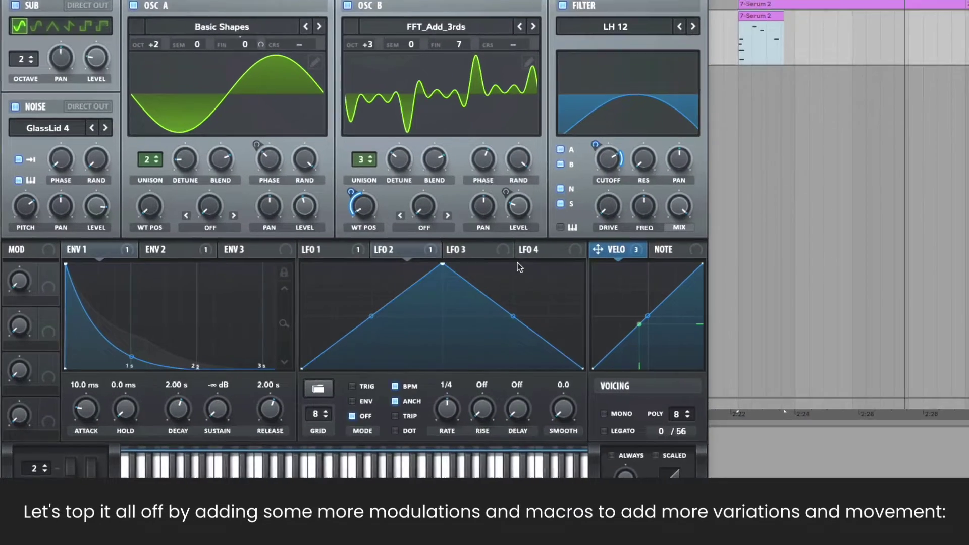
# - Give LFO 3 an inverted triangle shape without tempo sync at about 4.1 Hz, and assign it to the delay's level with a range of about 49
pyautogui.click(377, 255)
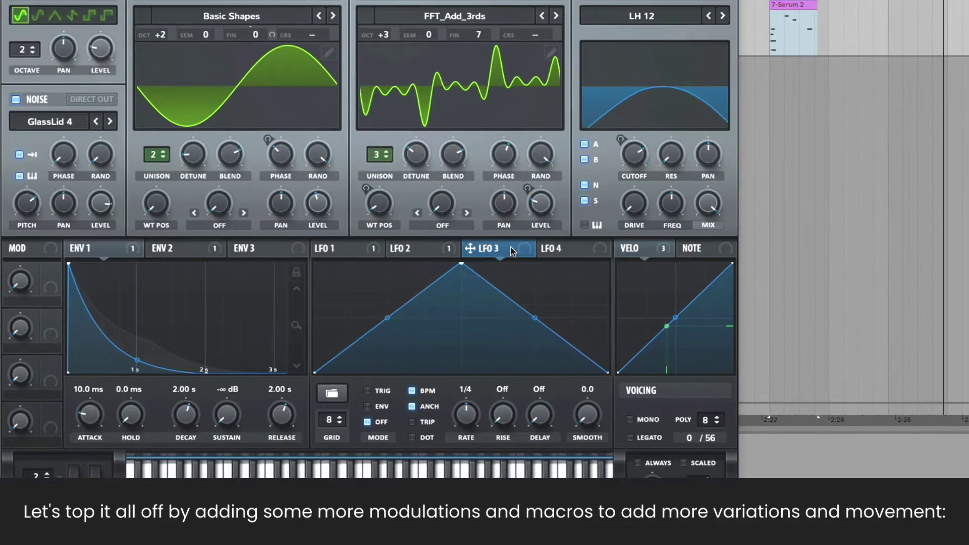
pyautogui.rightClick(414, 283)
pyautogui.click(580, 430)
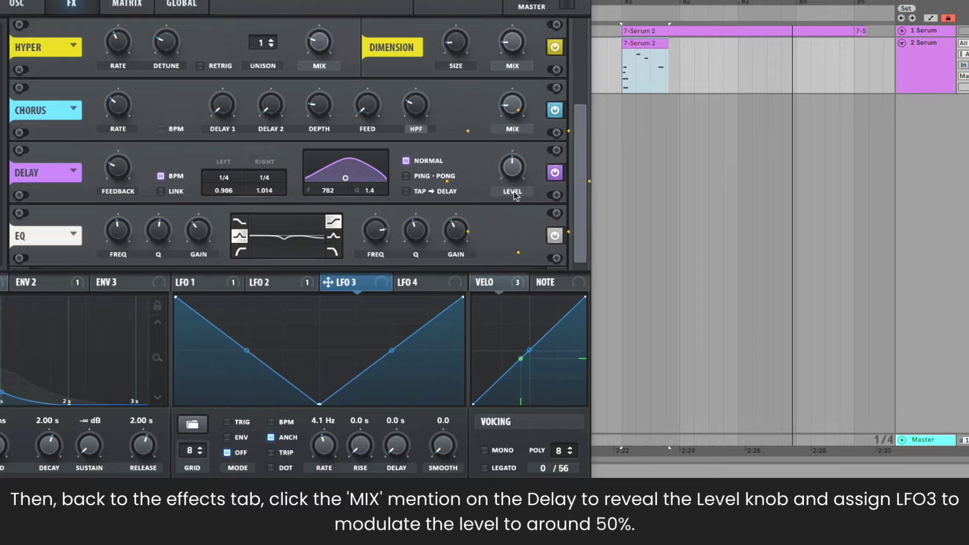
pyautogui.moveTo(492, 187); pyautogui.dragTo(499, 165)
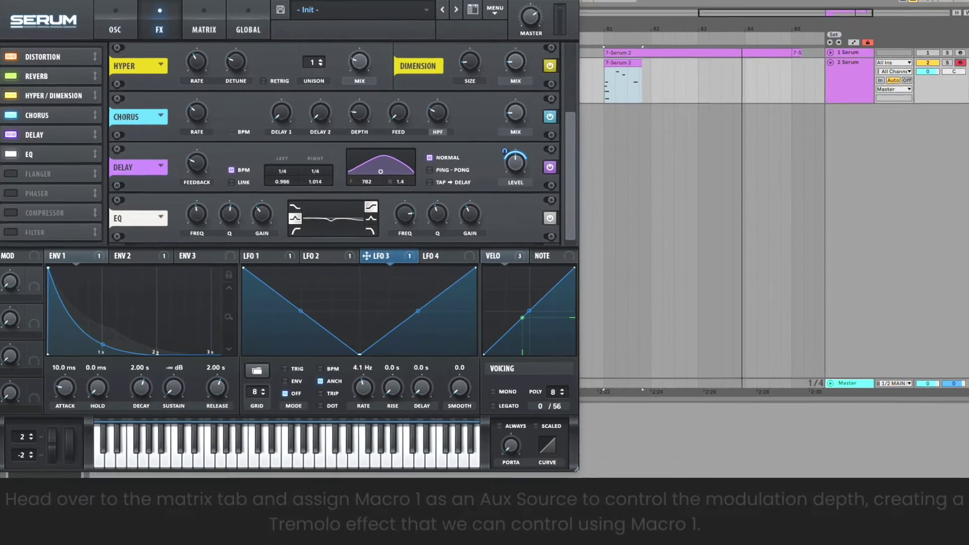
# - Set Macro 1 as aux source of the LFO 3 delay level modulation, name it TREMOLO AMT and raise it
pyautogui.click(208, 28)
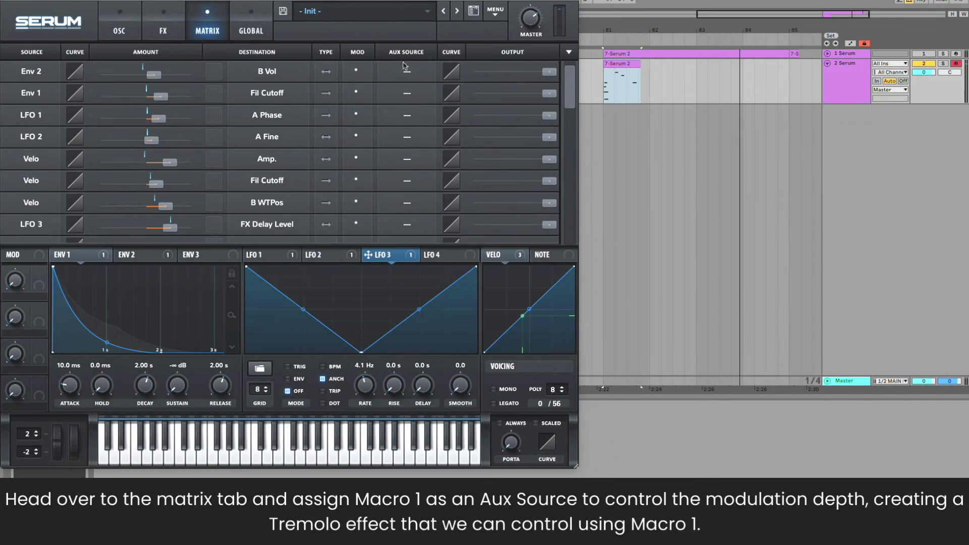
pyautogui.scroll(-5, 578, 83)
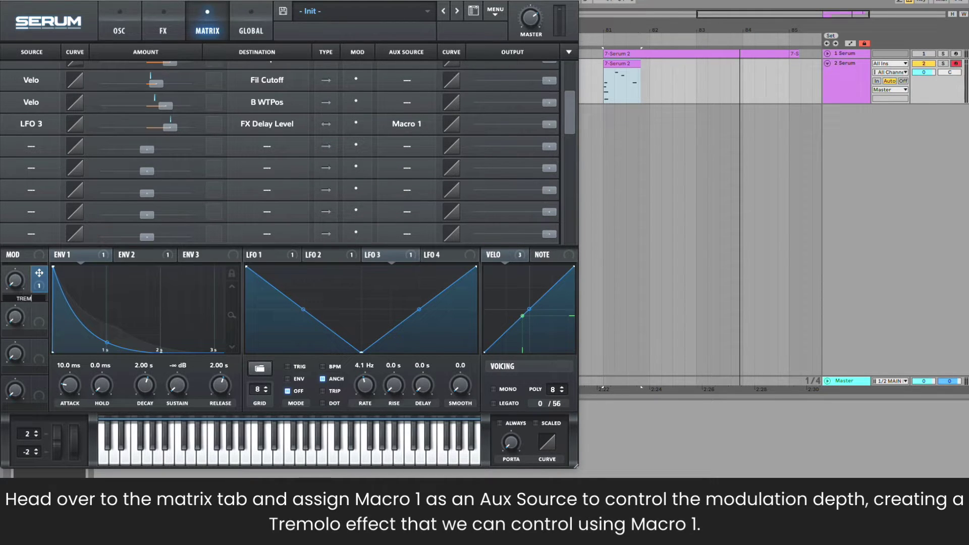
pyautogui.write('AMT')
pyautogui.press('Return')
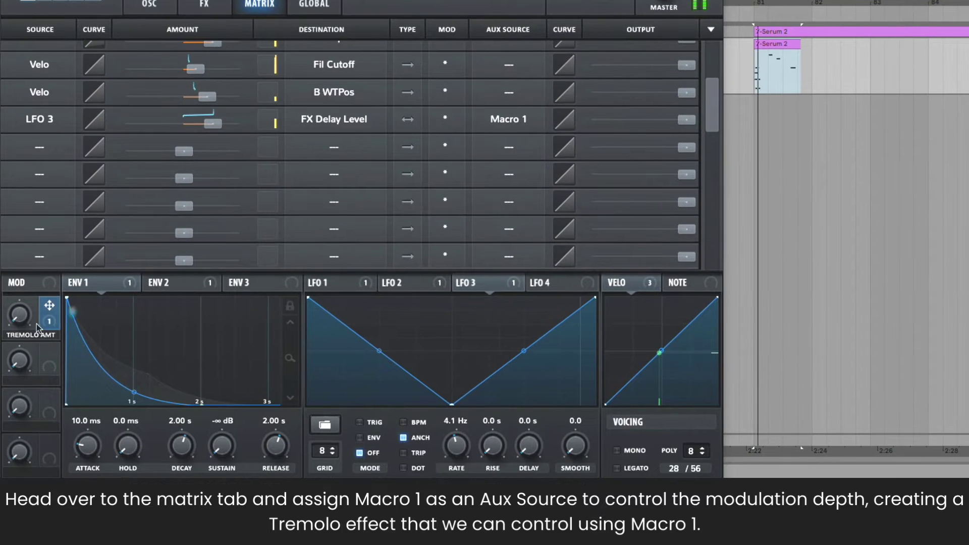
pyautogui.moveTo(27, 288); pyautogui.dragTo(38, 225)
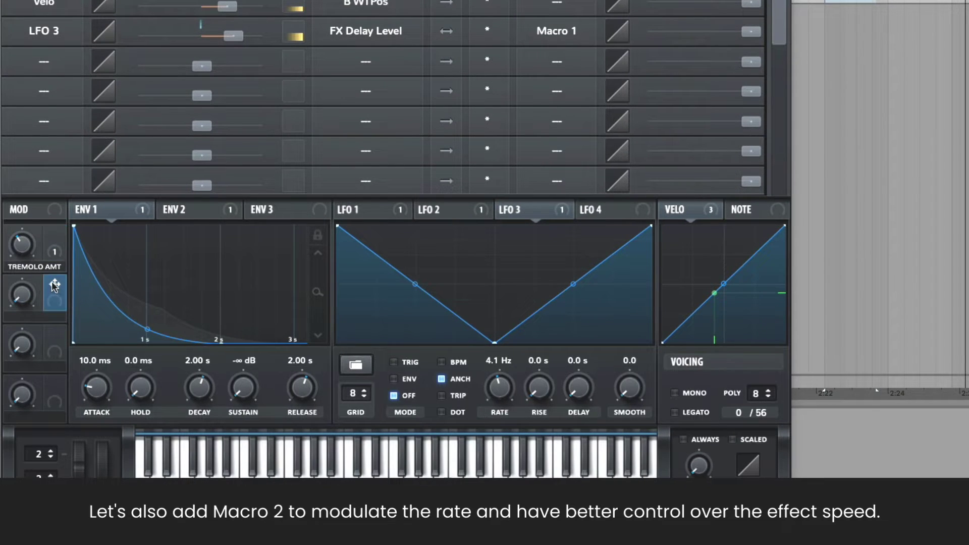
# - Assign Macro 2 to LFO 3's rate, adjust the tremolo amount during playback, and name Macro 2 TREMOLO RATE
pyautogui.moveTo(55, 284); pyautogui.dragTo(483, 407)
pyautogui.press('space')
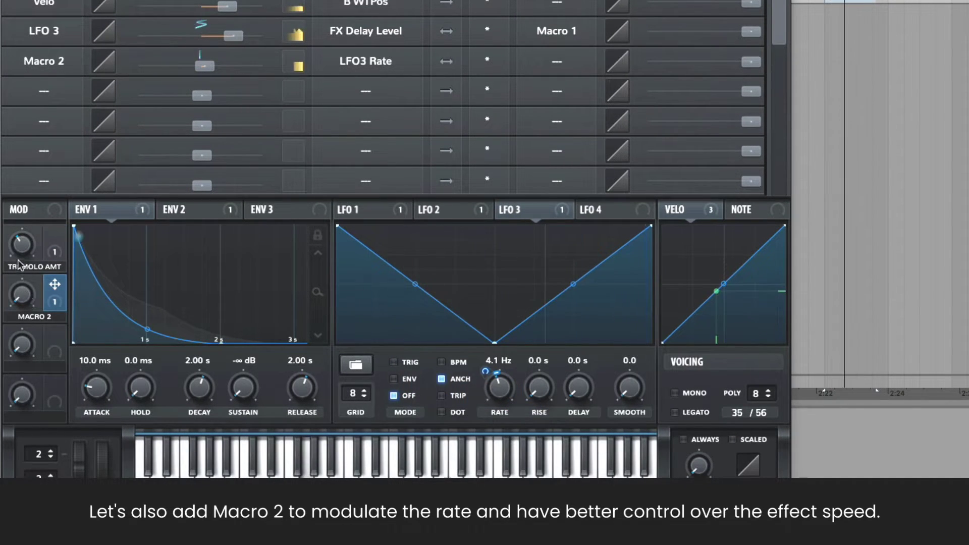
pyautogui.moveTo(22, 255); pyautogui.dragTo(35, 214)
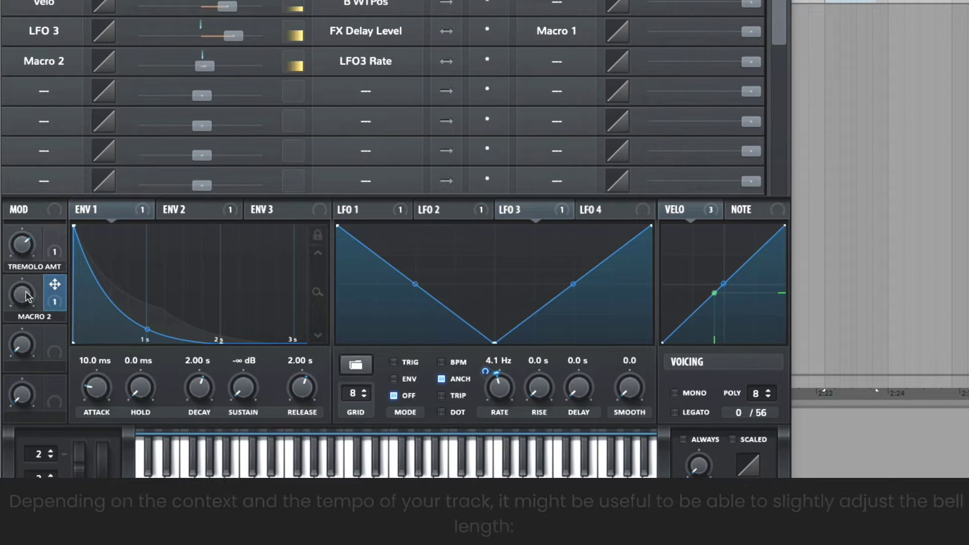
pyautogui.doubleClick(34, 318)
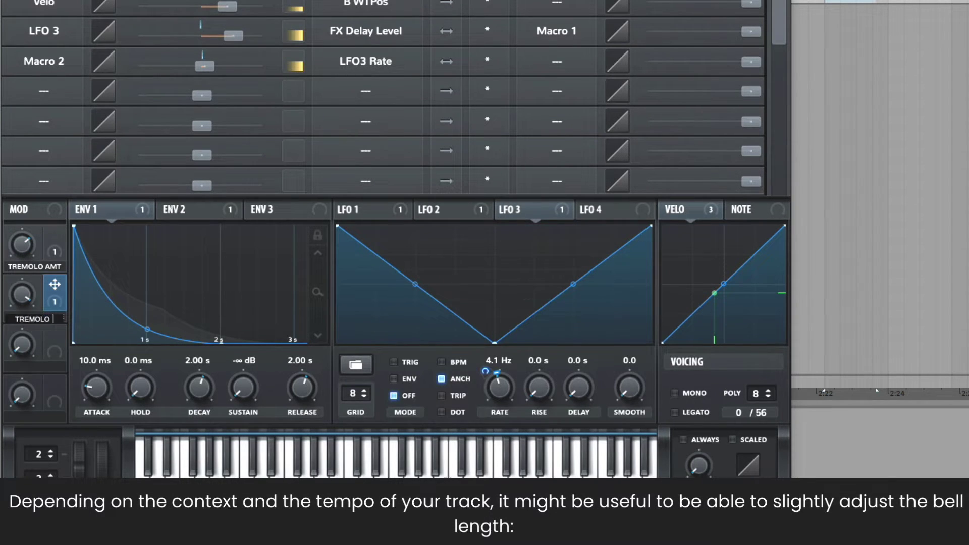
pyautogui.write('TREMOLO RATE')
pyautogui.press('Return')
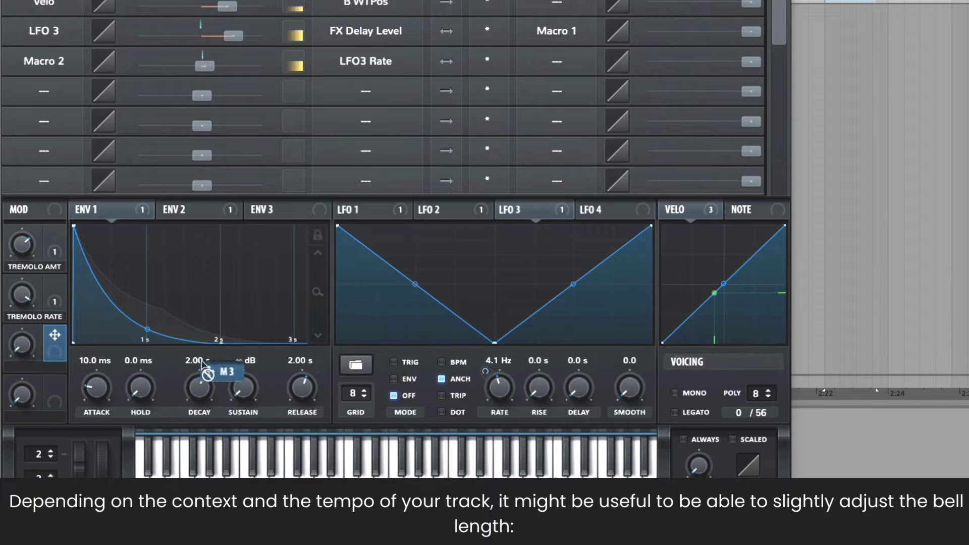
# - Assign Macro 3 to envelope 1's decay and release, try its range during playback, and name it LENGTH
pyautogui.moveTo(203, 364); pyautogui.dragTo(199, 376)
pyautogui.moveTo(55, 335); pyautogui.dragTo(288, 396)
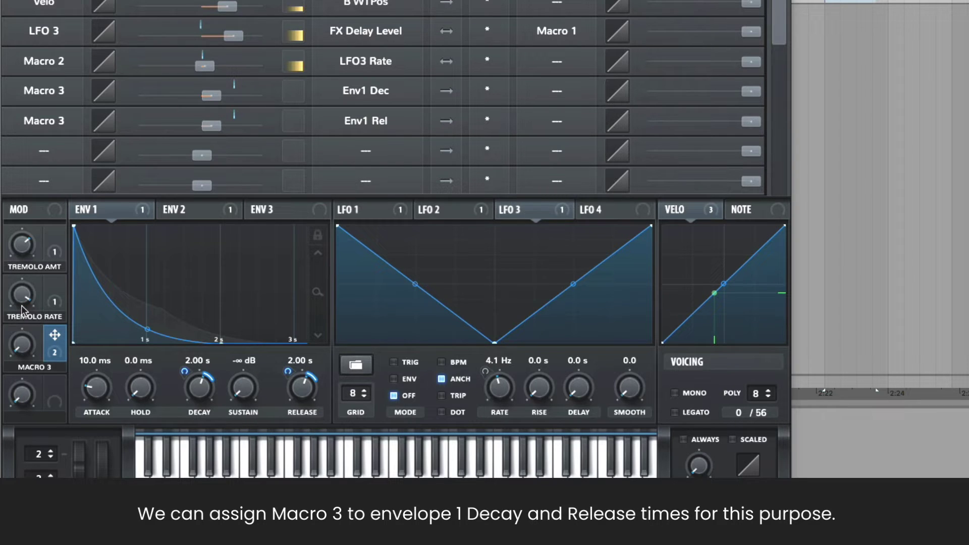
pyautogui.moveTo(22, 347)
pyautogui.mouseDown()
pyautogui.moveTo(23, 222)
pyautogui.moveTo(15, 342)
pyautogui.mouseUp()
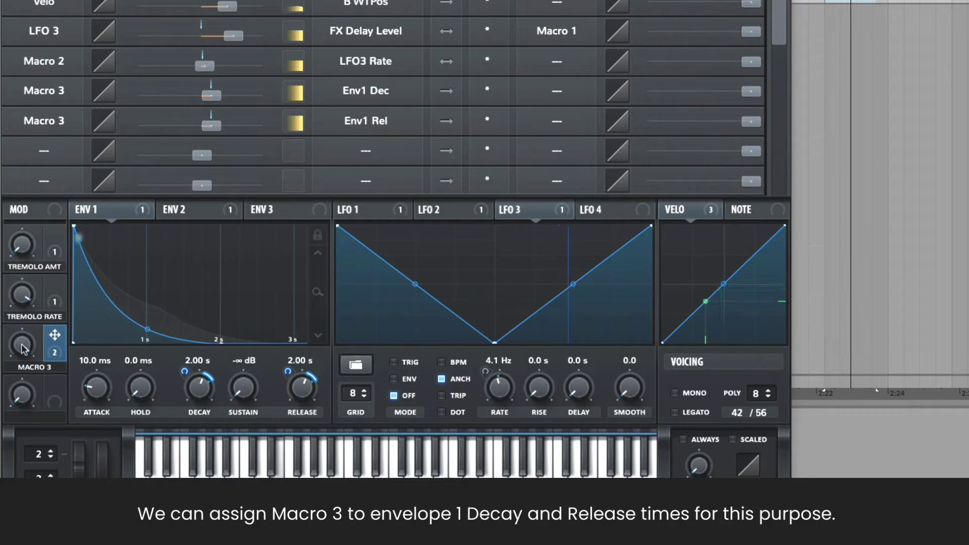
pyautogui.moveTo(21, 347); pyautogui.dragTo(6, 414)
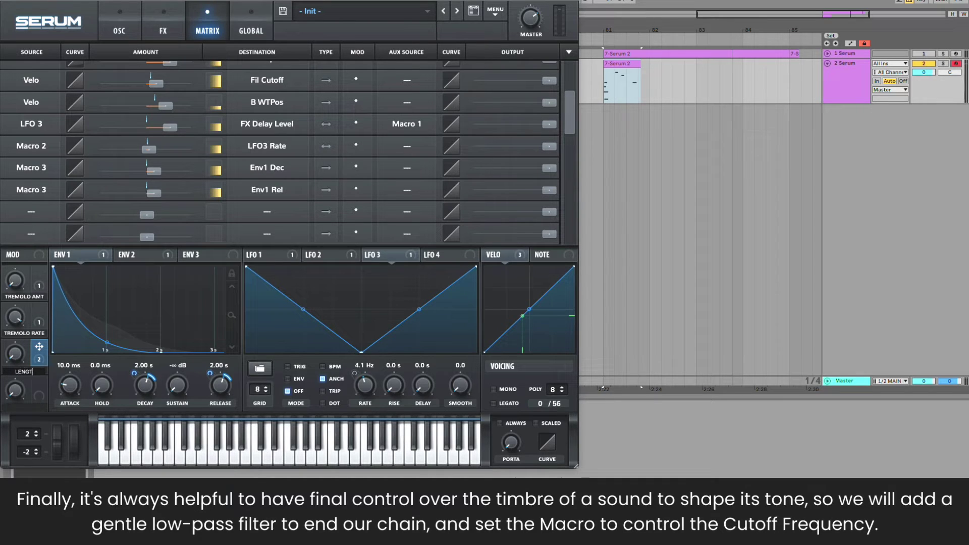
# - Add an MG Low 6 filter at the end of the effects chain, with its cutoff controlled by Macro 4 named FILTER FREQ
pyautogui.click(160, 21)
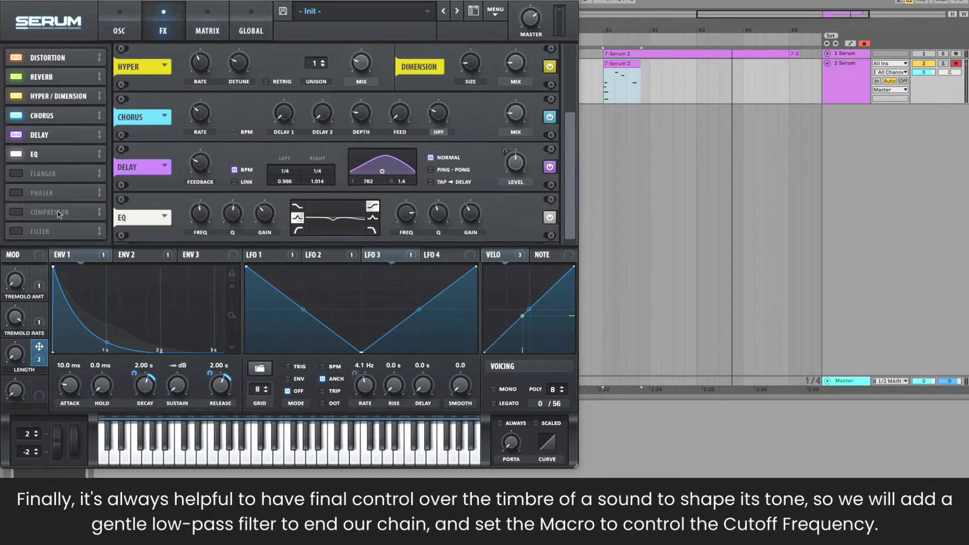
pyautogui.click(16, 231)
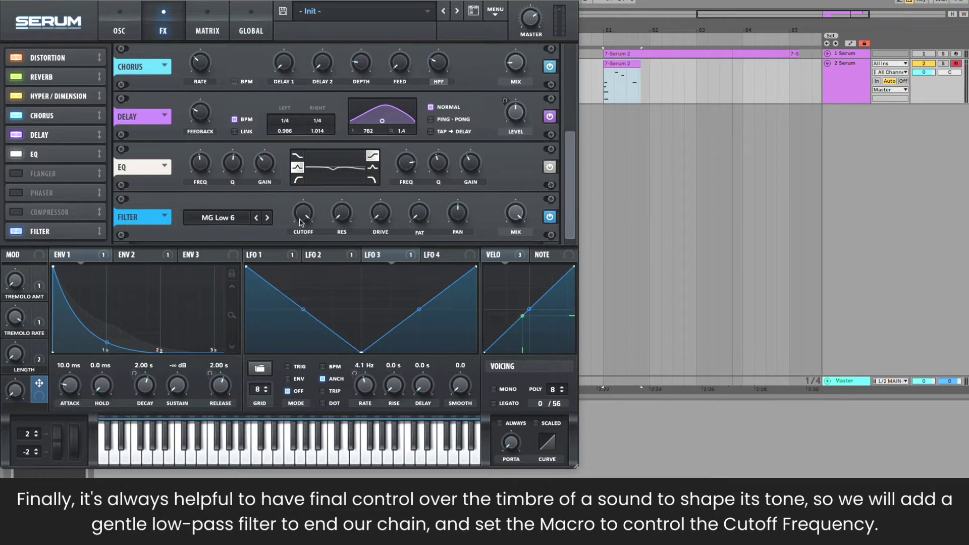
pyautogui.moveTo(300, 223); pyautogui.dragTo(301, 218)
pyautogui.moveTo(4, 401); pyautogui.dragTo(25, 268)
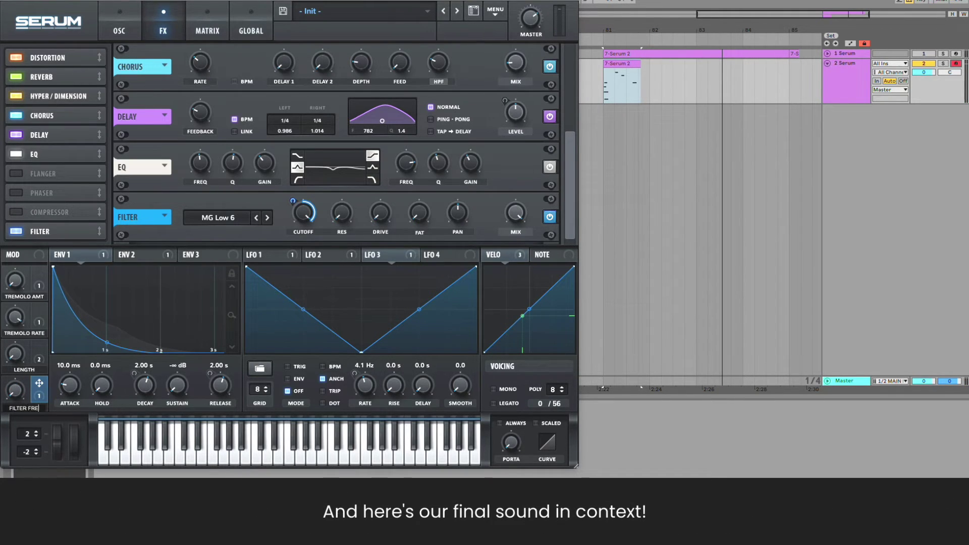
pyautogui.write('Q')
# - Move the longer 7-Serum 2 clip from the 1 Serum track onto the 2 Serum track and open its notes
pyautogui.click(120, 21)
pyautogui.moveTo(756, 54); pyautogui.dragTo(764, 65)
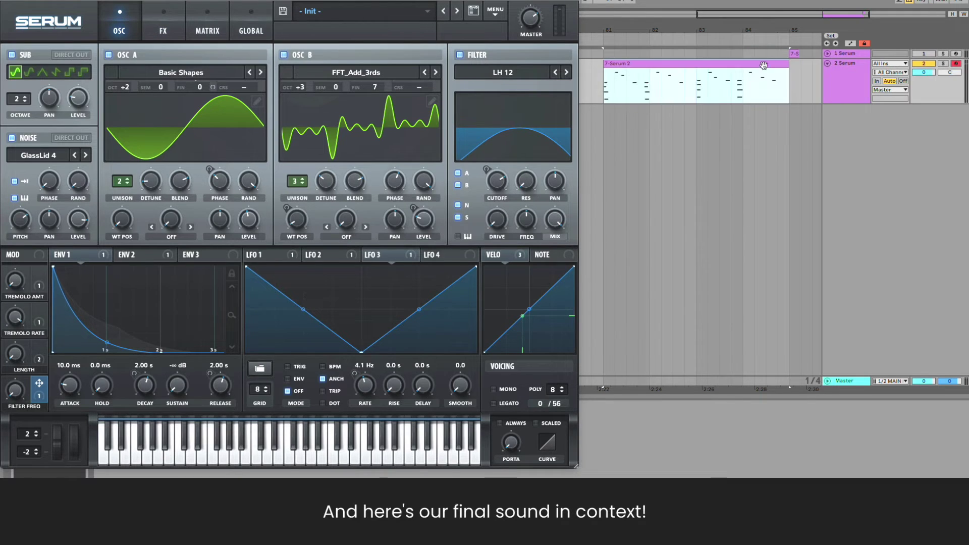
pyautogui.scroll(-5, 616, 63)
pyautogui.doubleClick(616, 64)
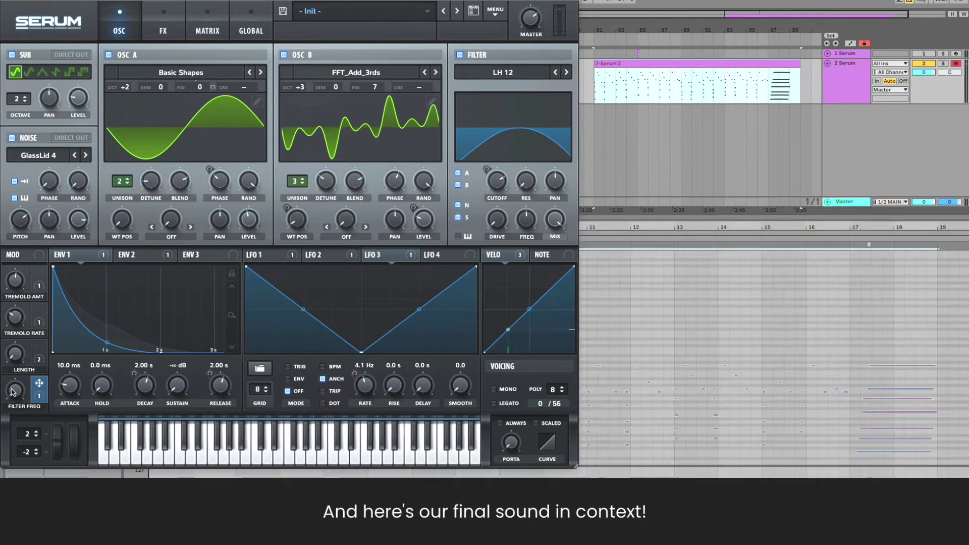
# - Play the clip while varying the Tremolo Amt macro, including up to about 71%, and raising the Filter Freq macro
pyautogui.press('space')
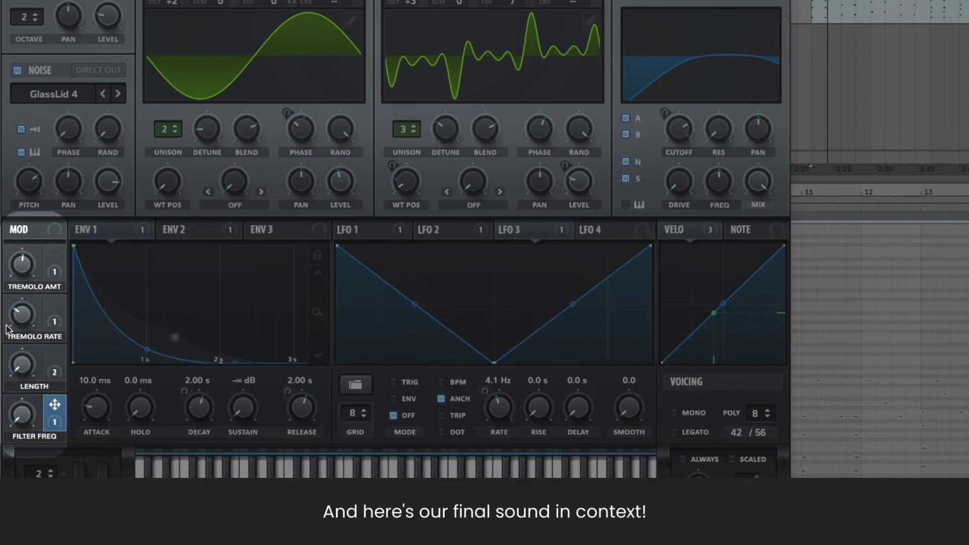
pyautogui.moveTo(23, 267)
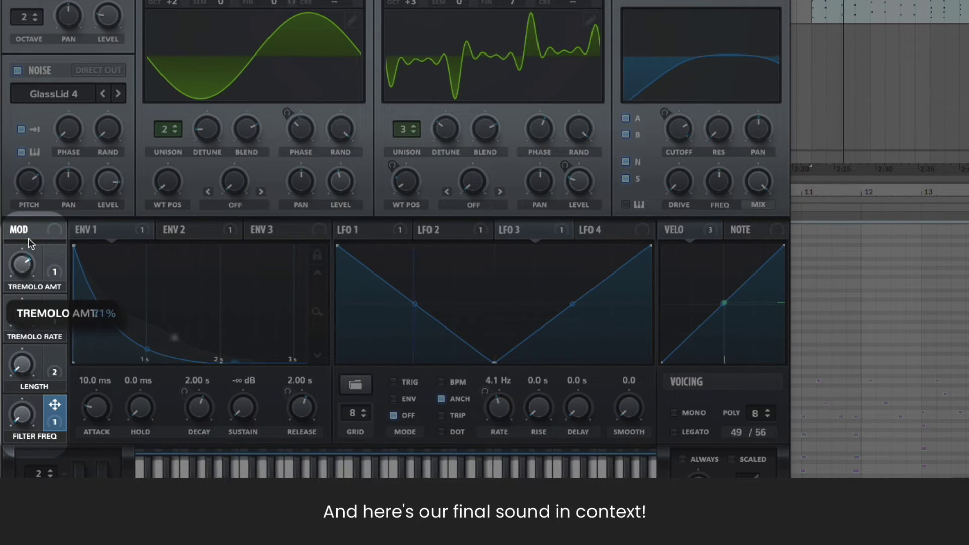
pyautogui.moveTo(29, 239); pyautogui.dragTo(25, 281)
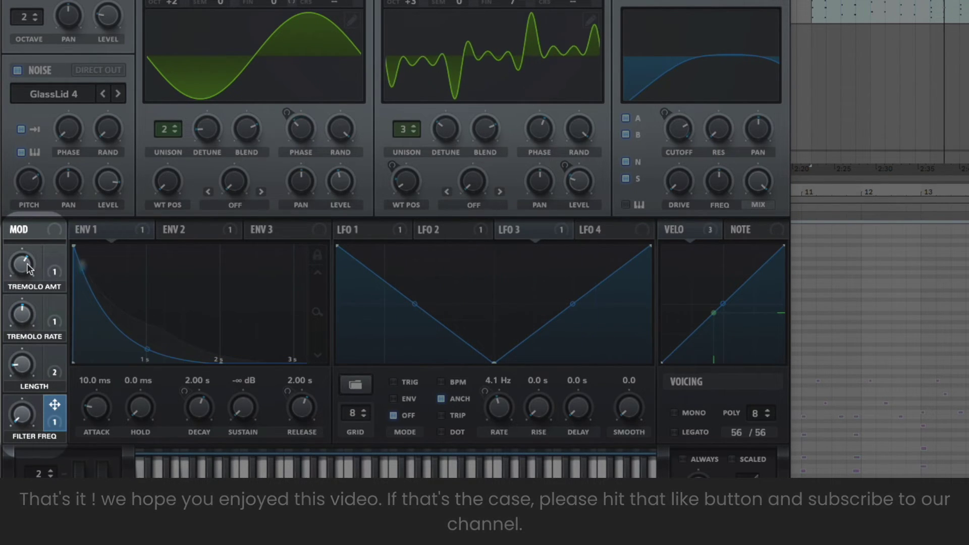
pyautogui.moveTo(28, 266); pyautogui.dragTo(25, 295)
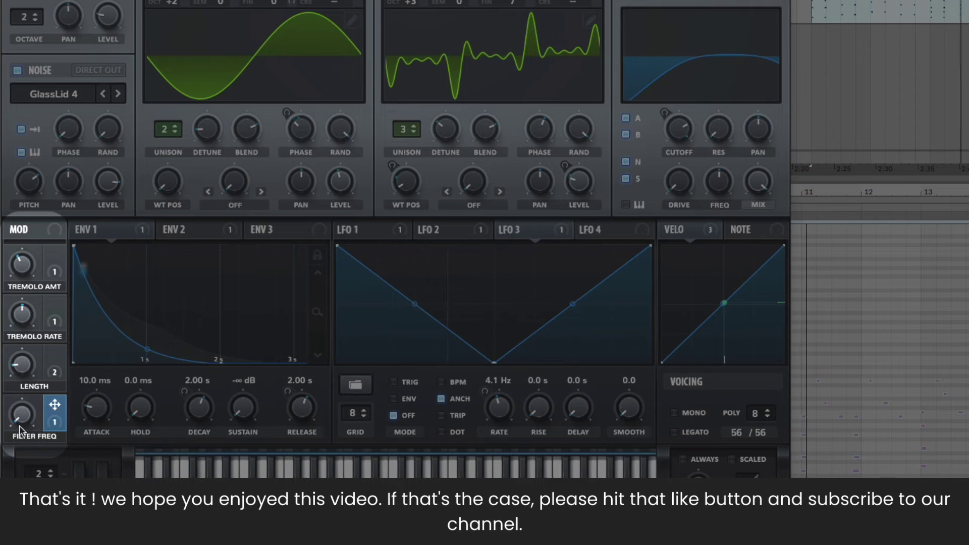
pyautogui.moveTo(18, 419)
pyautogui.moveTo(19, 423); pyautogui.dragTo(18, 385)
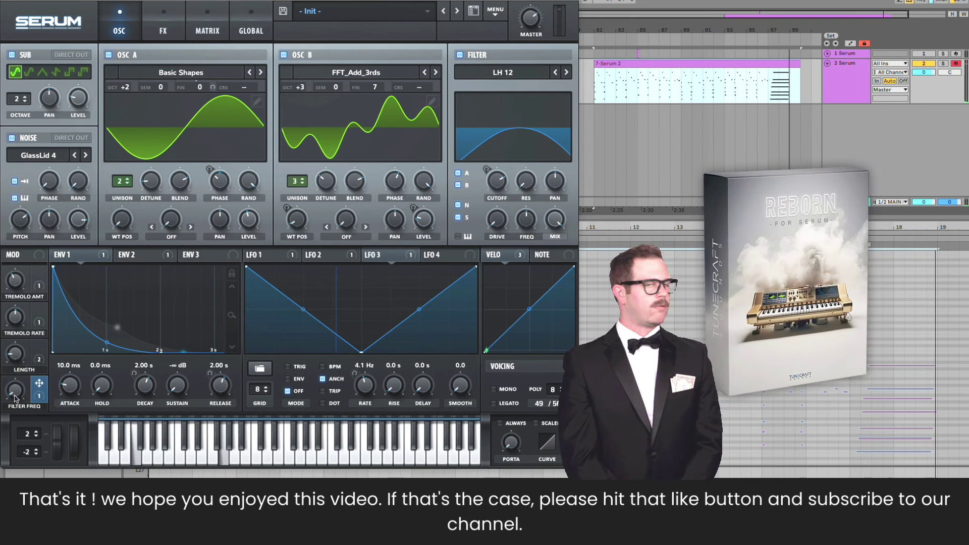